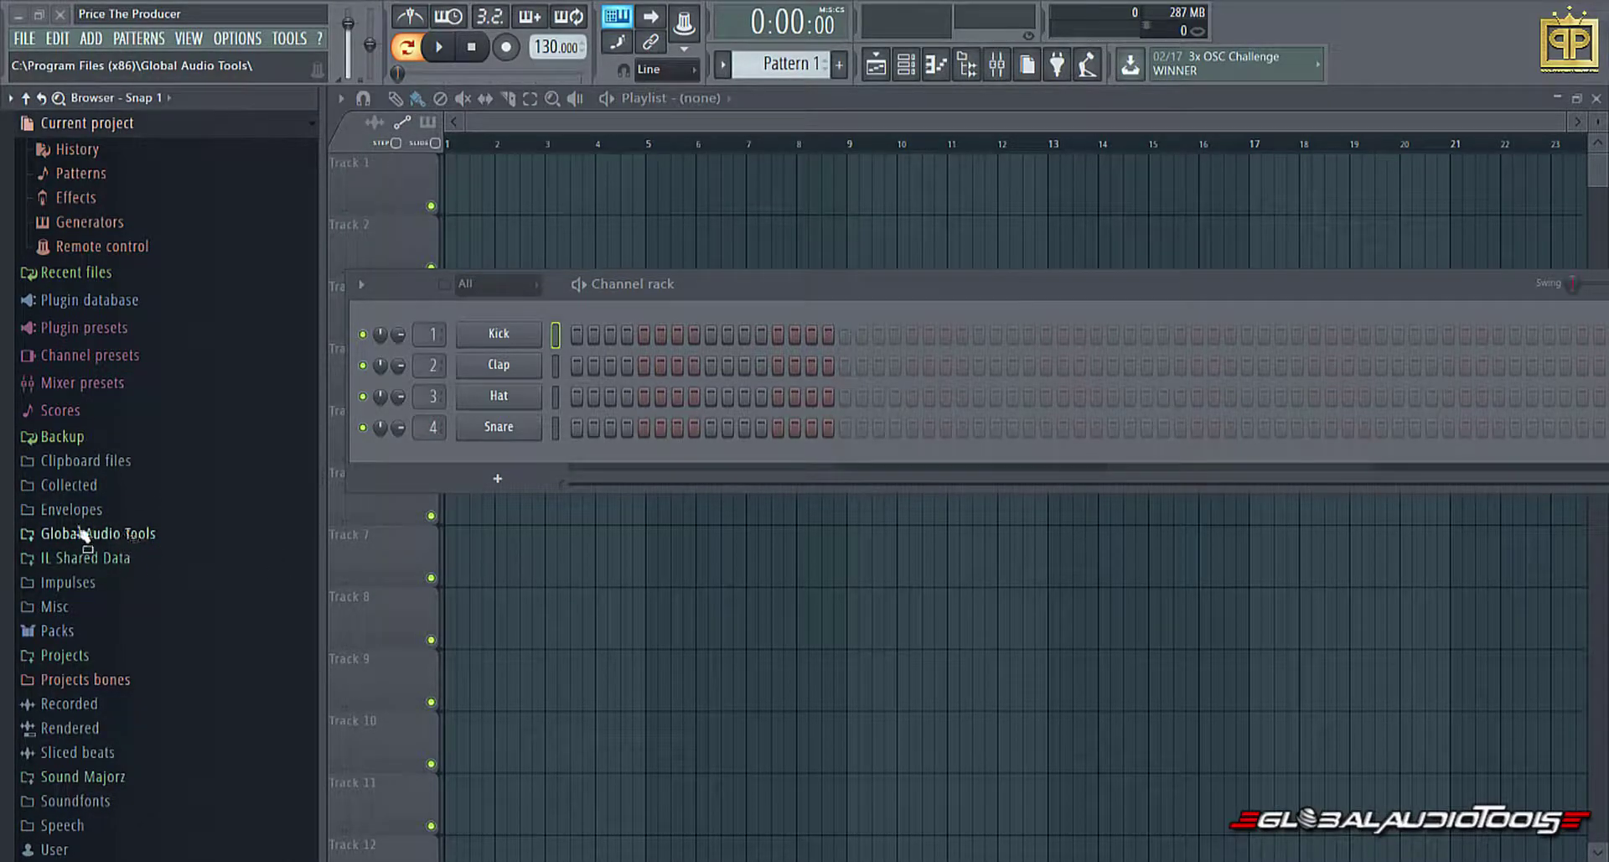
Expand and collapse the Sound Majorz browser folder, then bring up the Windows Start menu
left_click(126, 780)
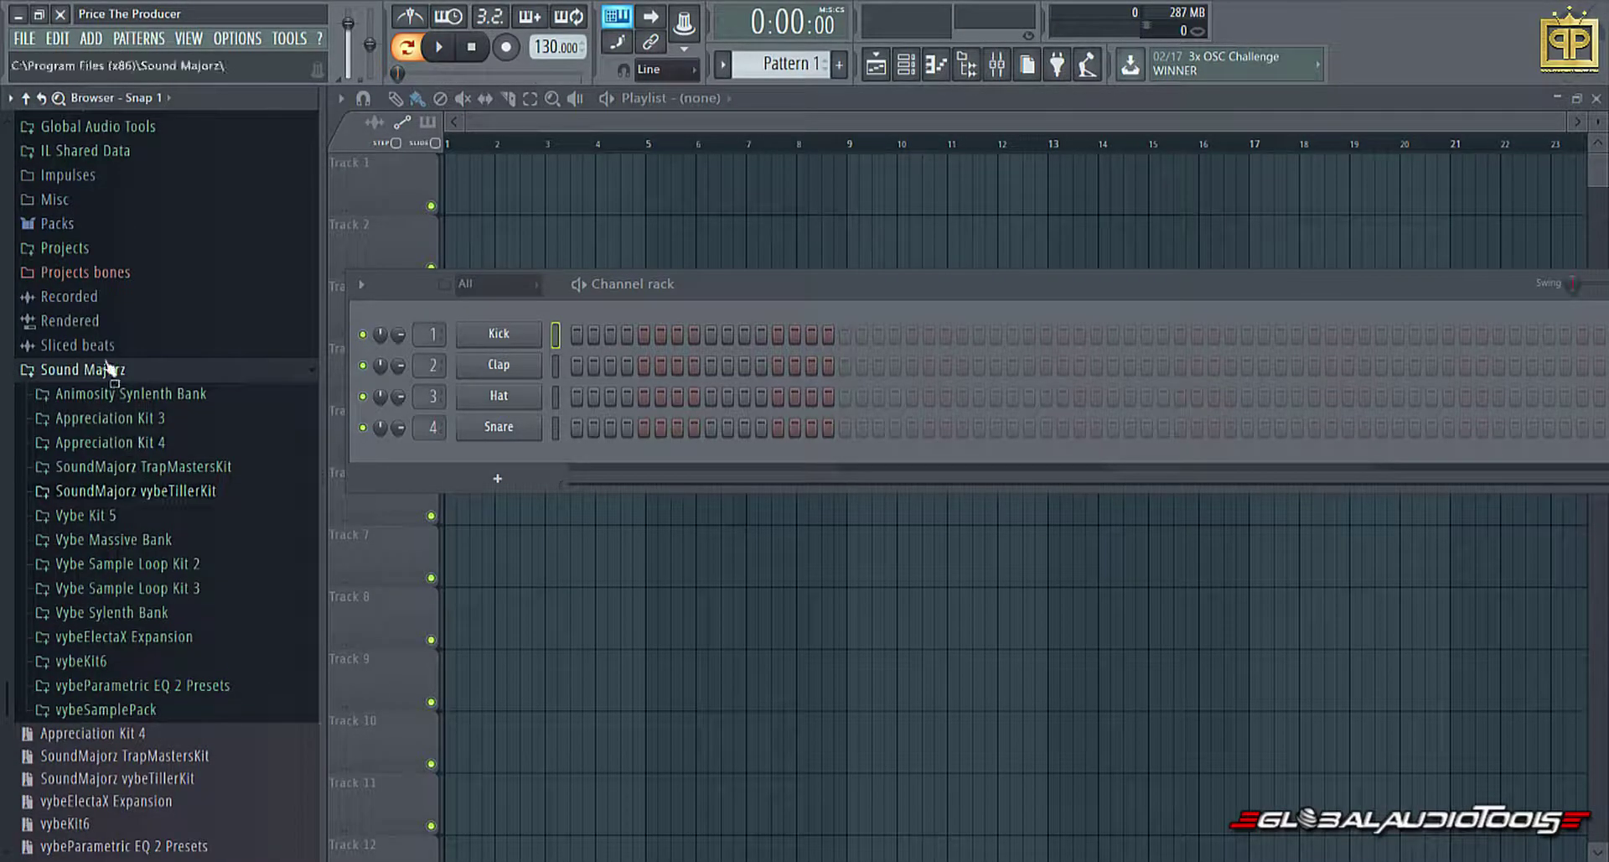
left_click(109, 370)
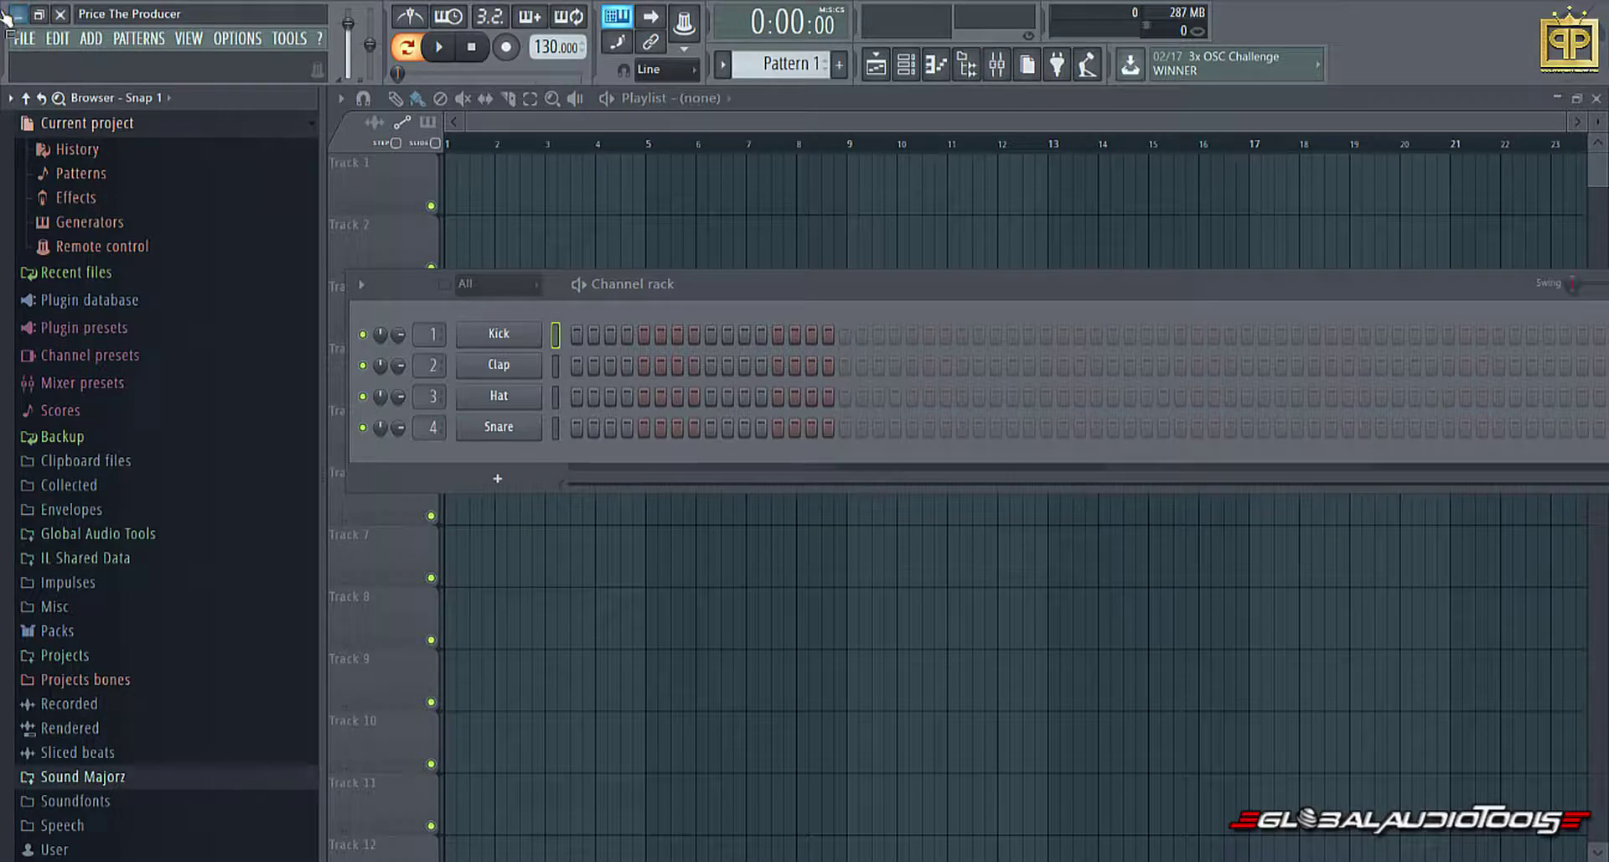
key("super")
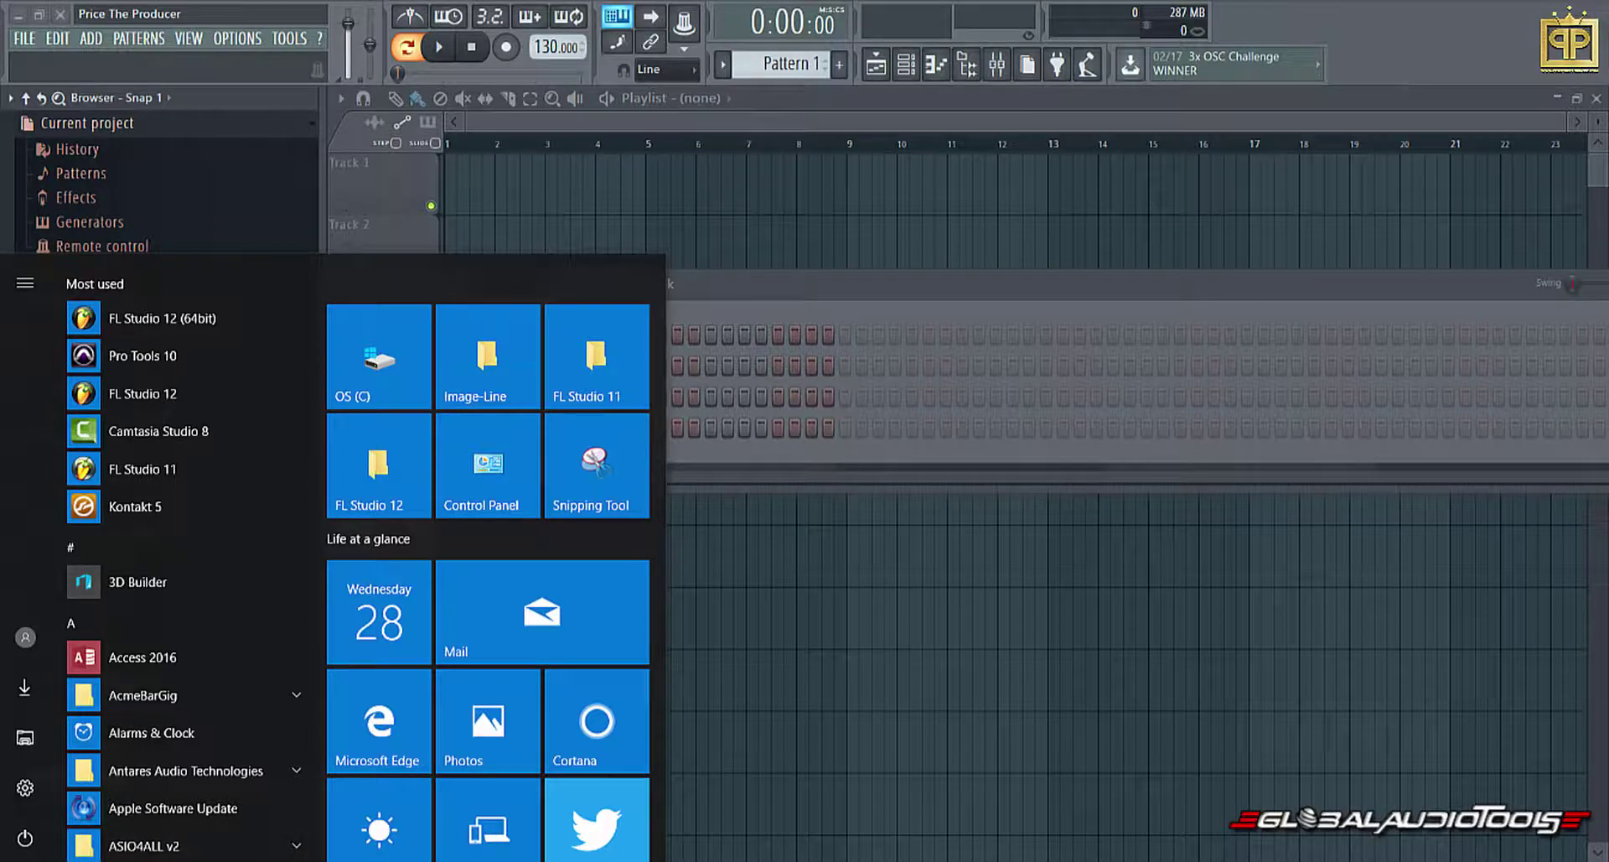
Create a new folder in C:\Program Files (x86) and name it 'VIDEO DEMONSTRARTION'
left_click(396, 359)
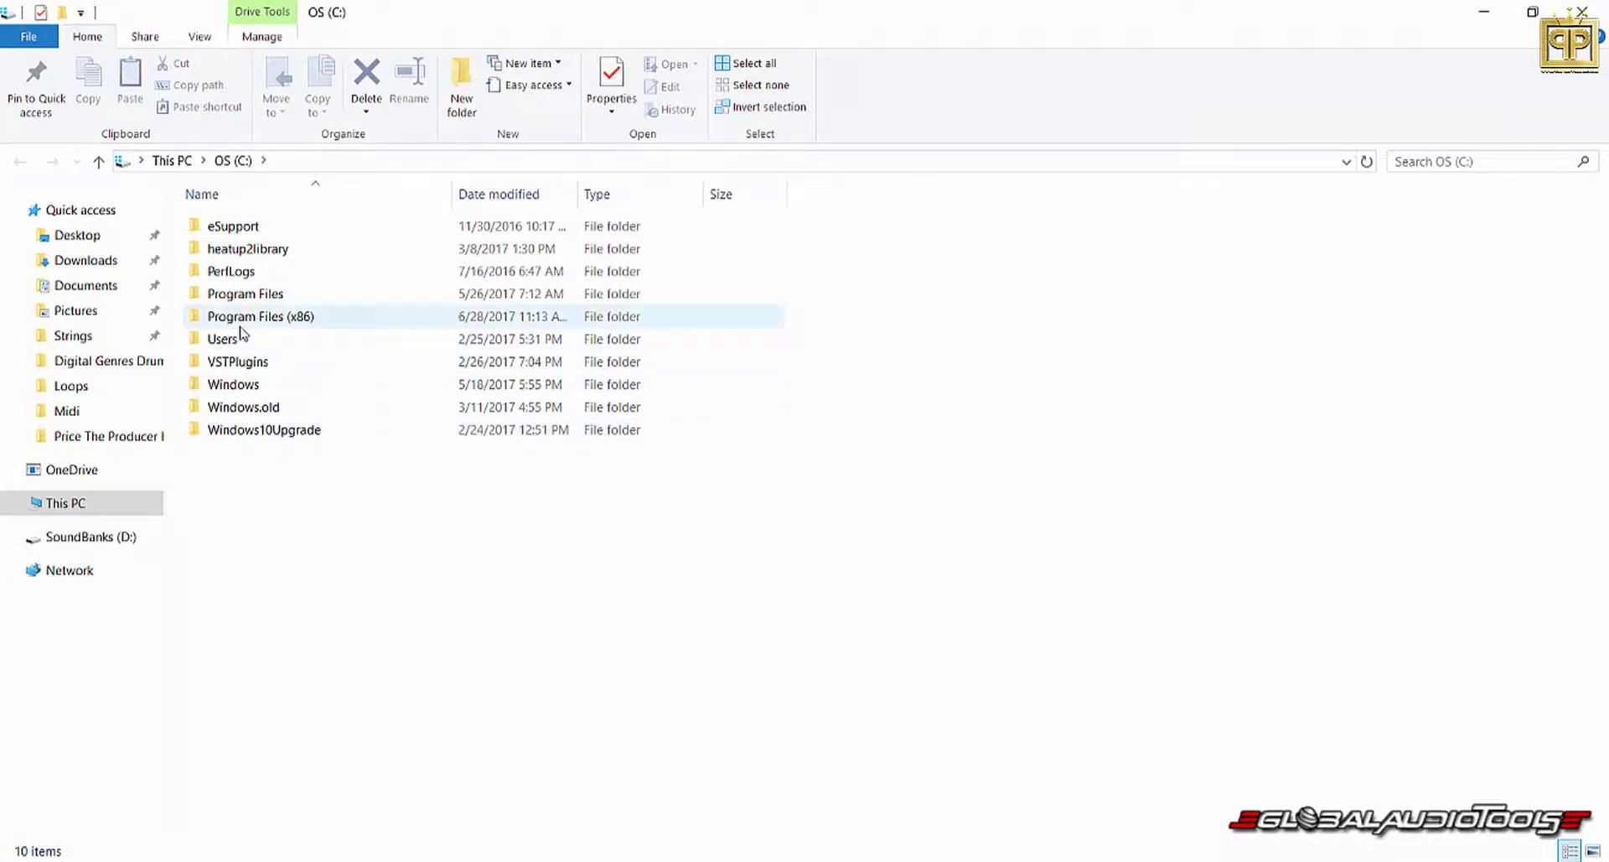
double_click(289, 325)
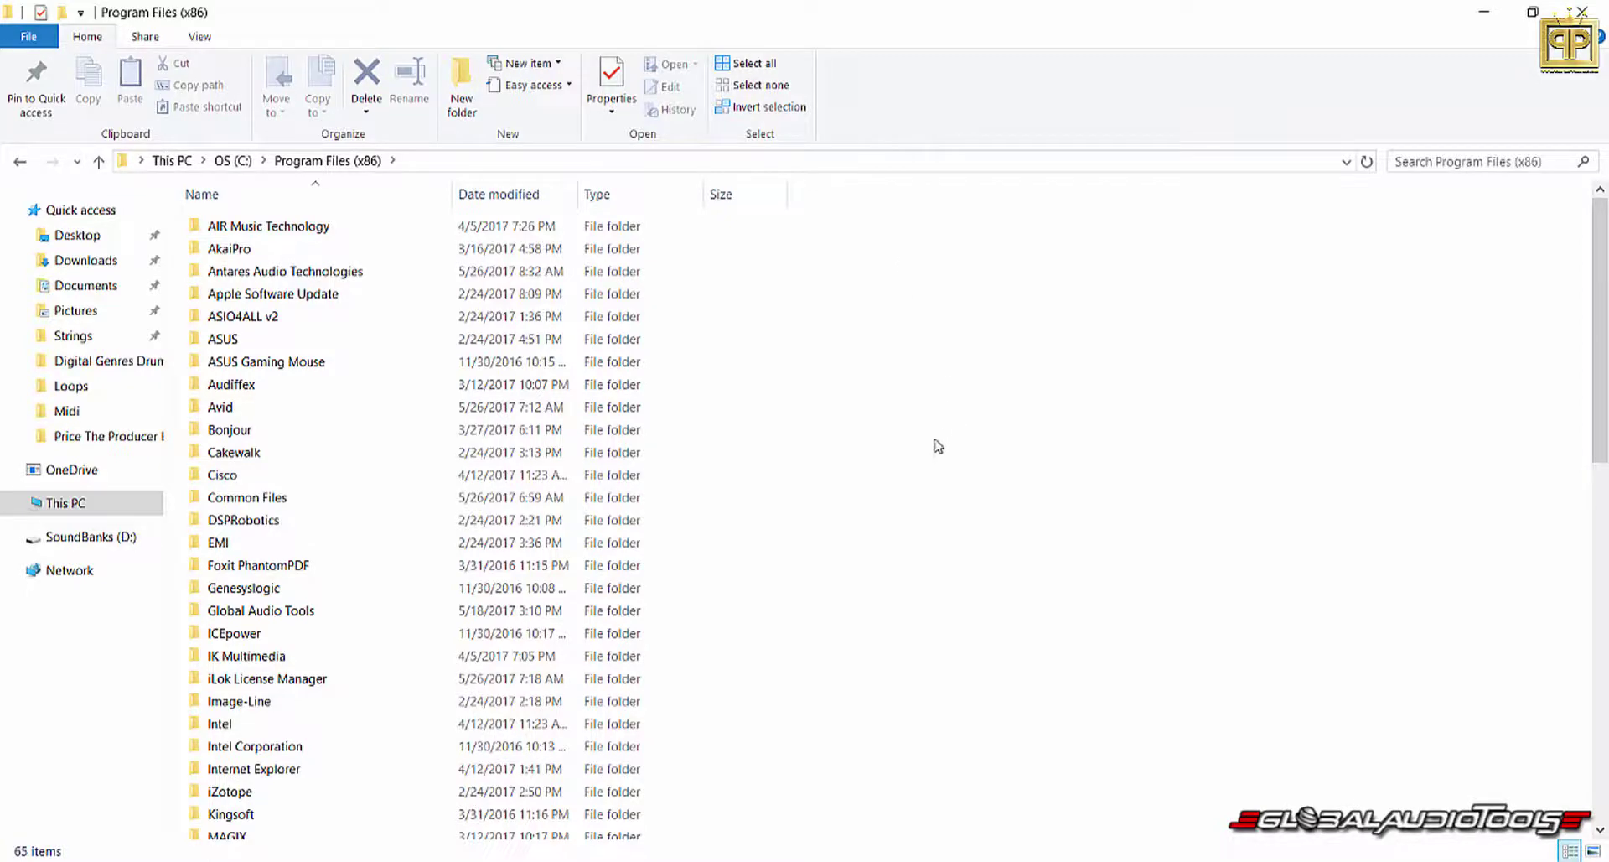
right_click(927, 483)
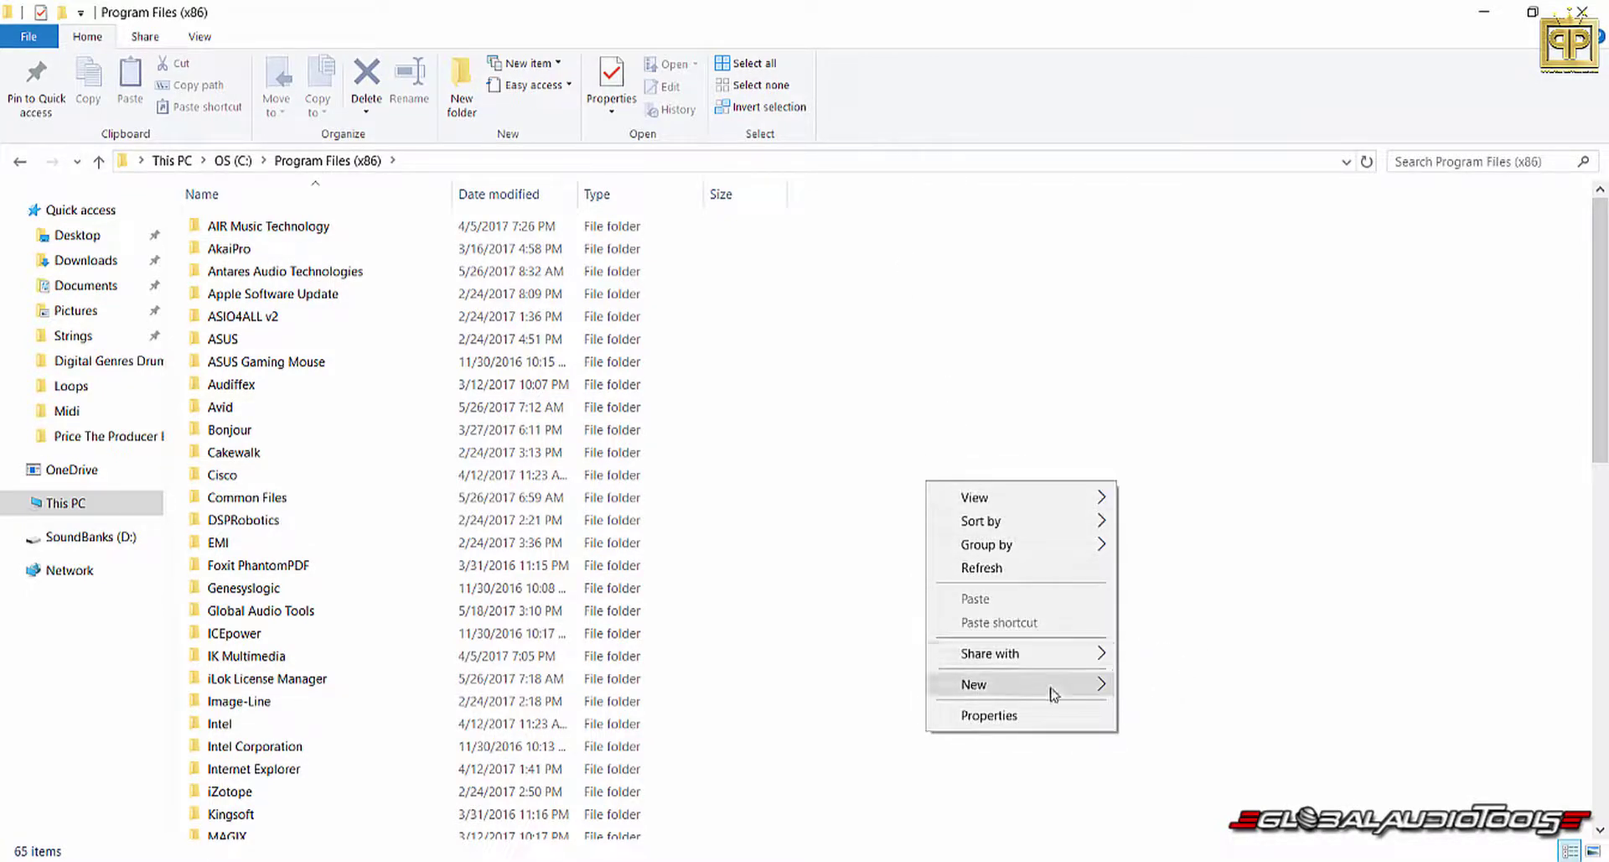
mouse_move(1044, 692)
left_click(1150, 684)
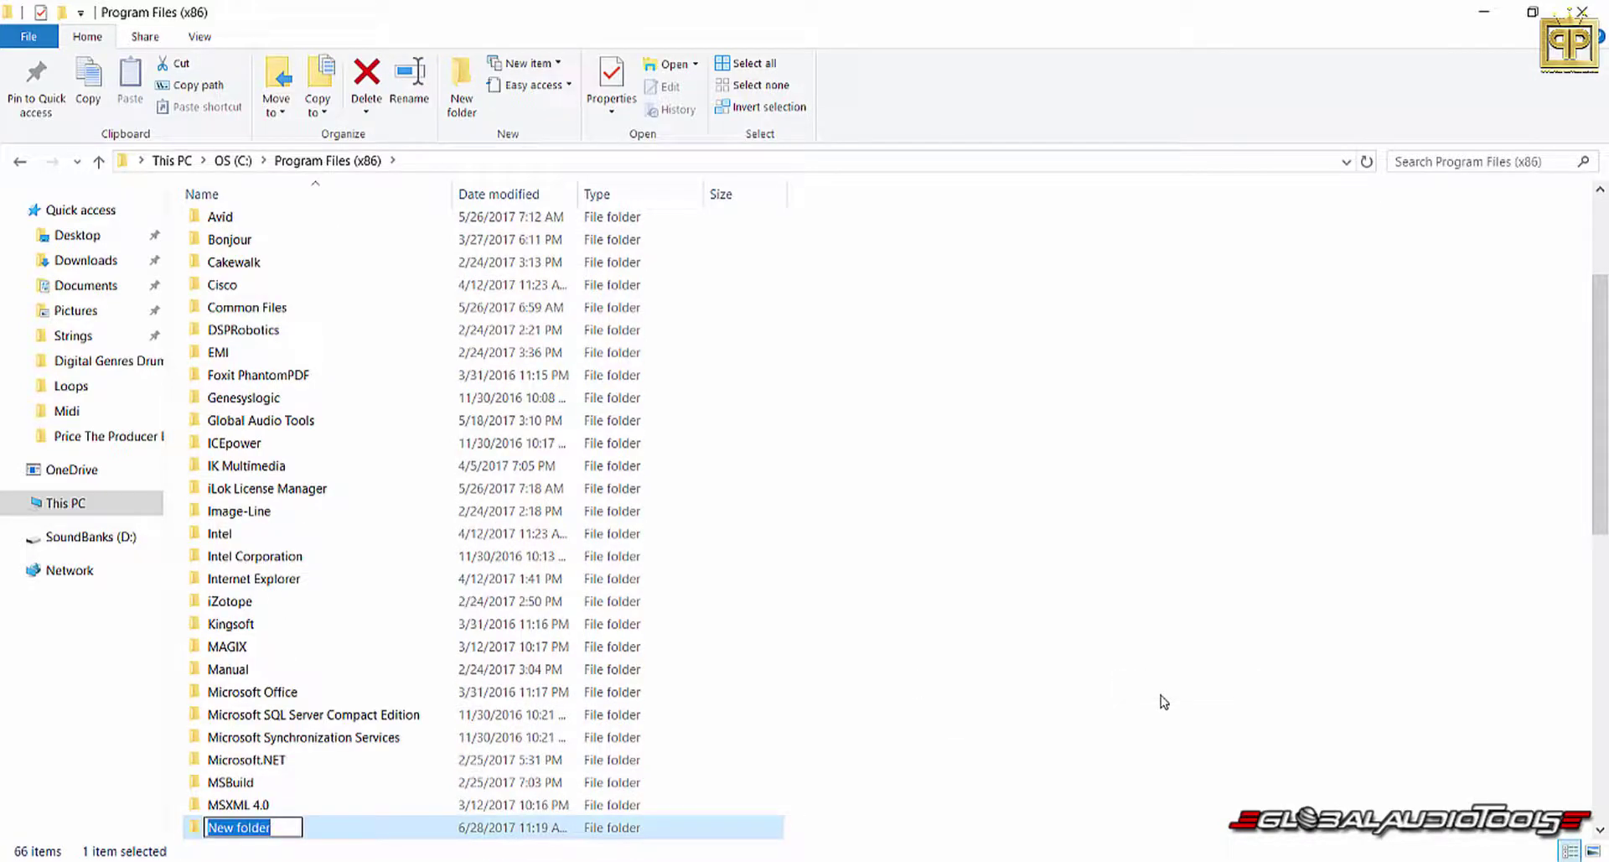
type("VIDEO")
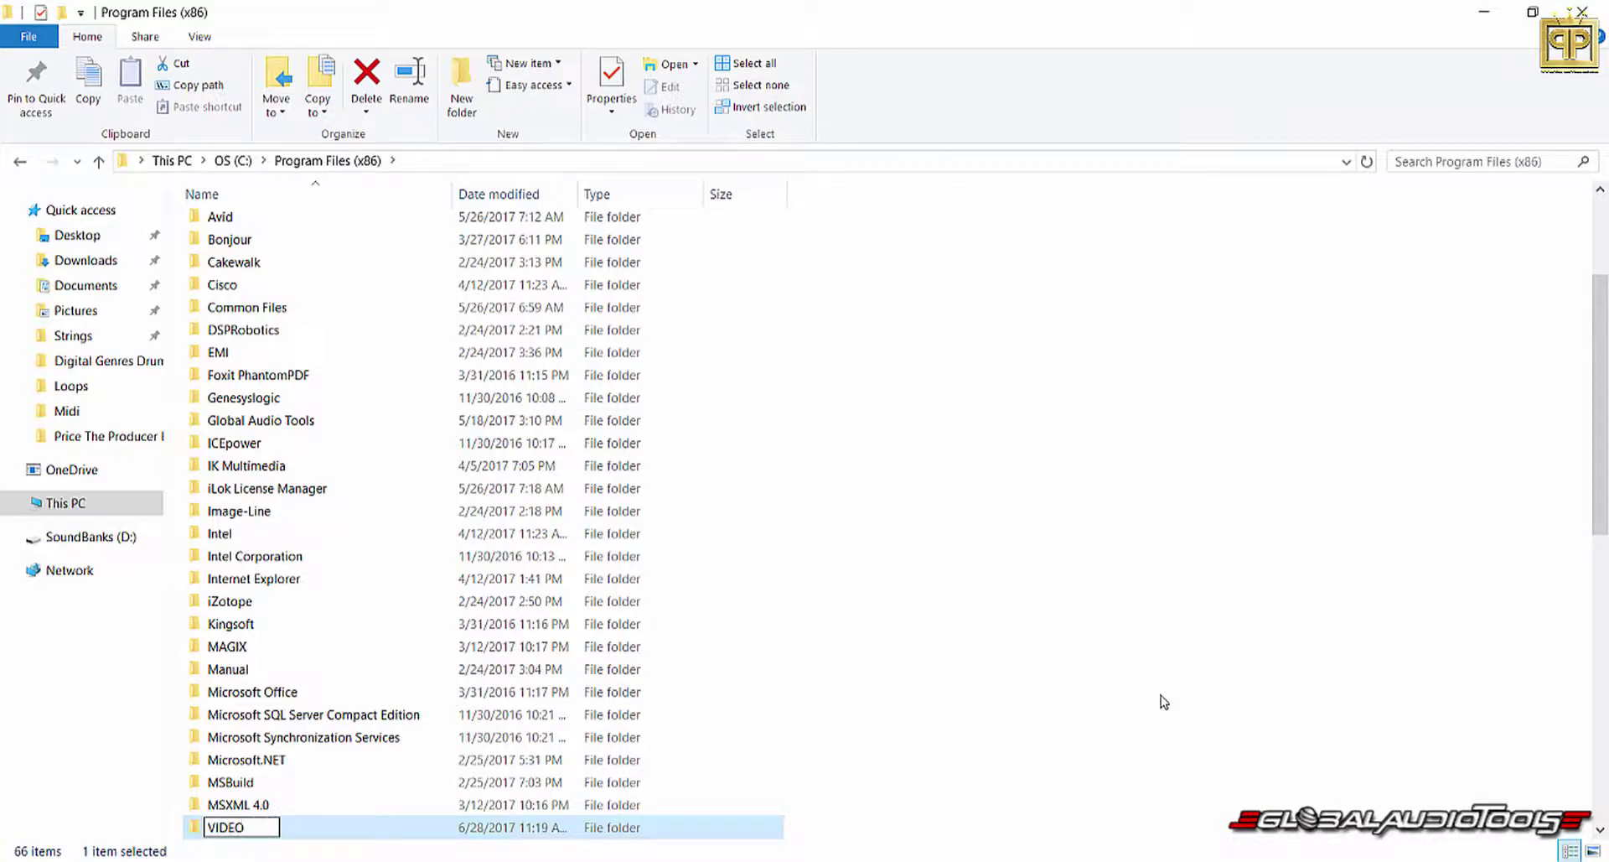
type(" DEMONSTRARTION")
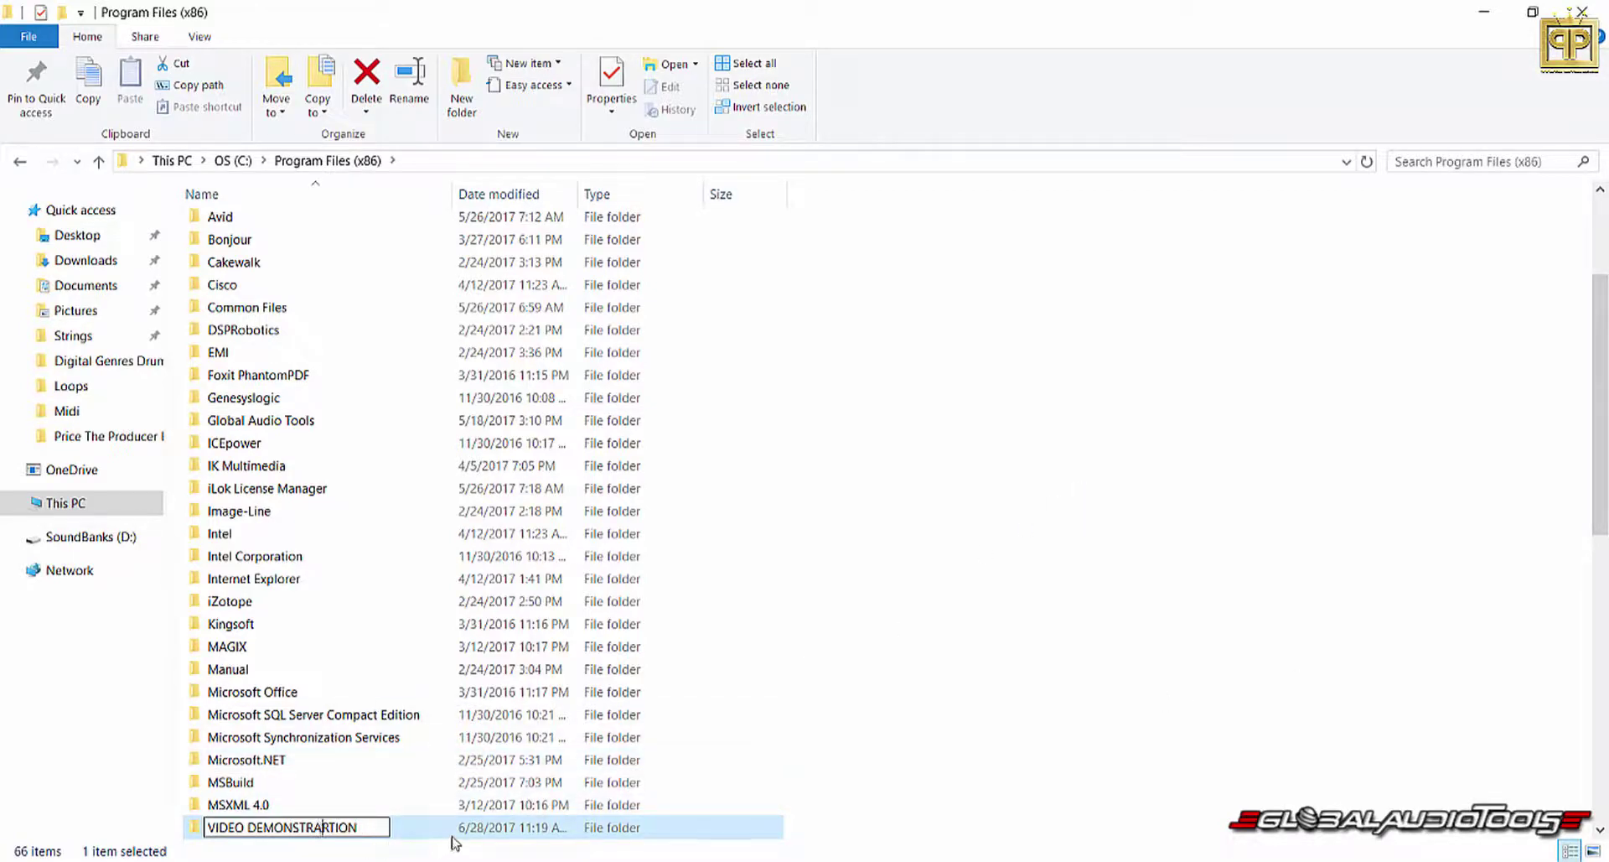
Correct the typo so the folder is named VIDEO DEMONSTRATION, then open the empty folder
key("Left")
key("Left")
key("Left")
key("Left")
key("BackSpace")
key("Return")
left_click(337, 804)
scroll(394, 754, "down", 8)
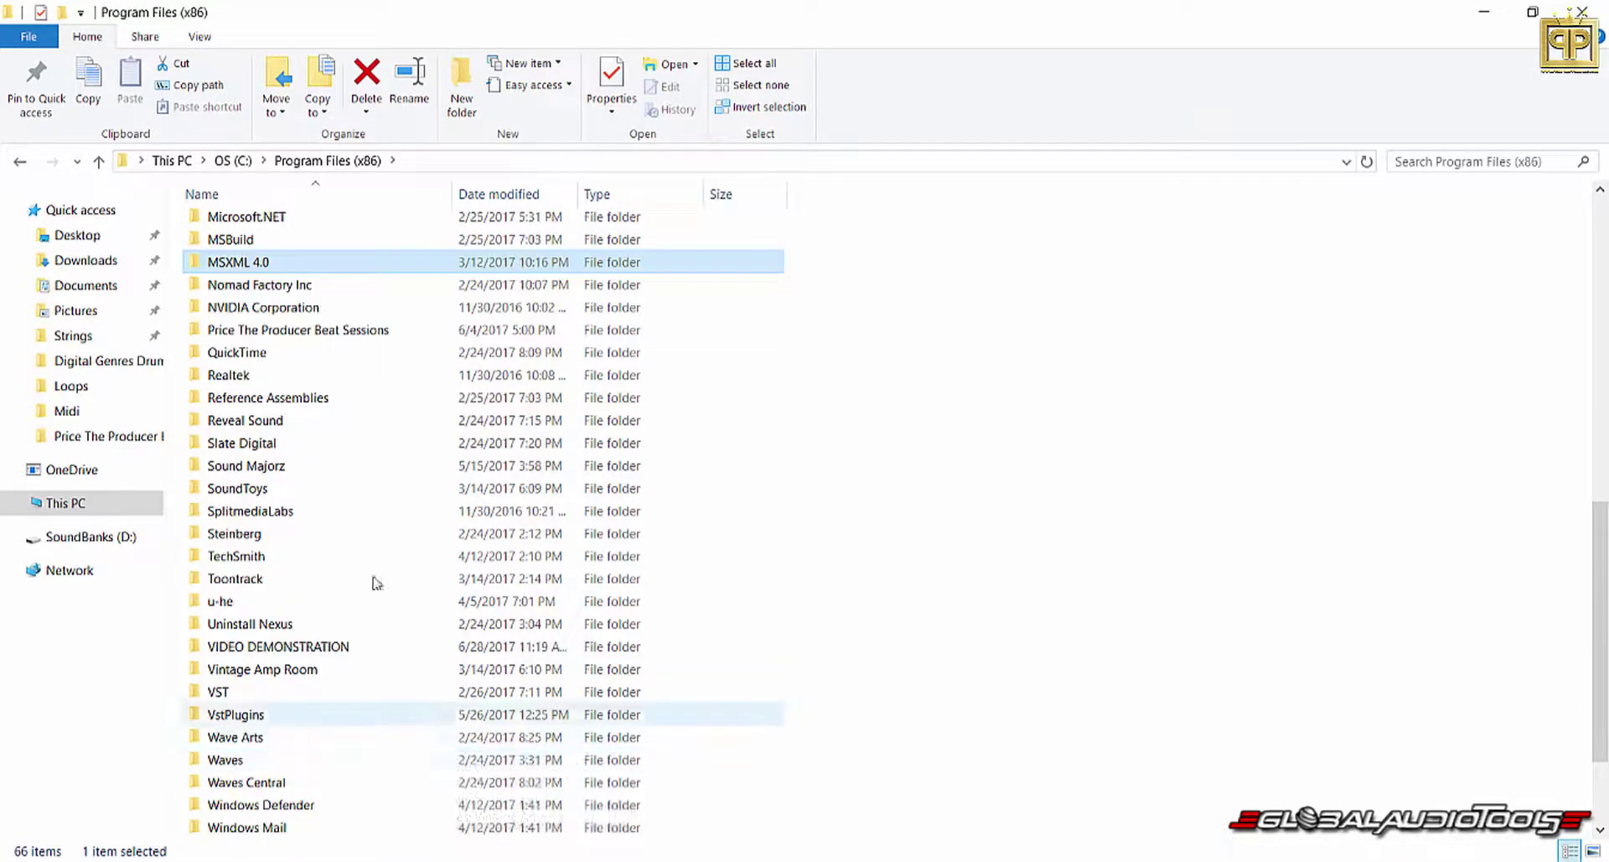
double_click(338, 649)
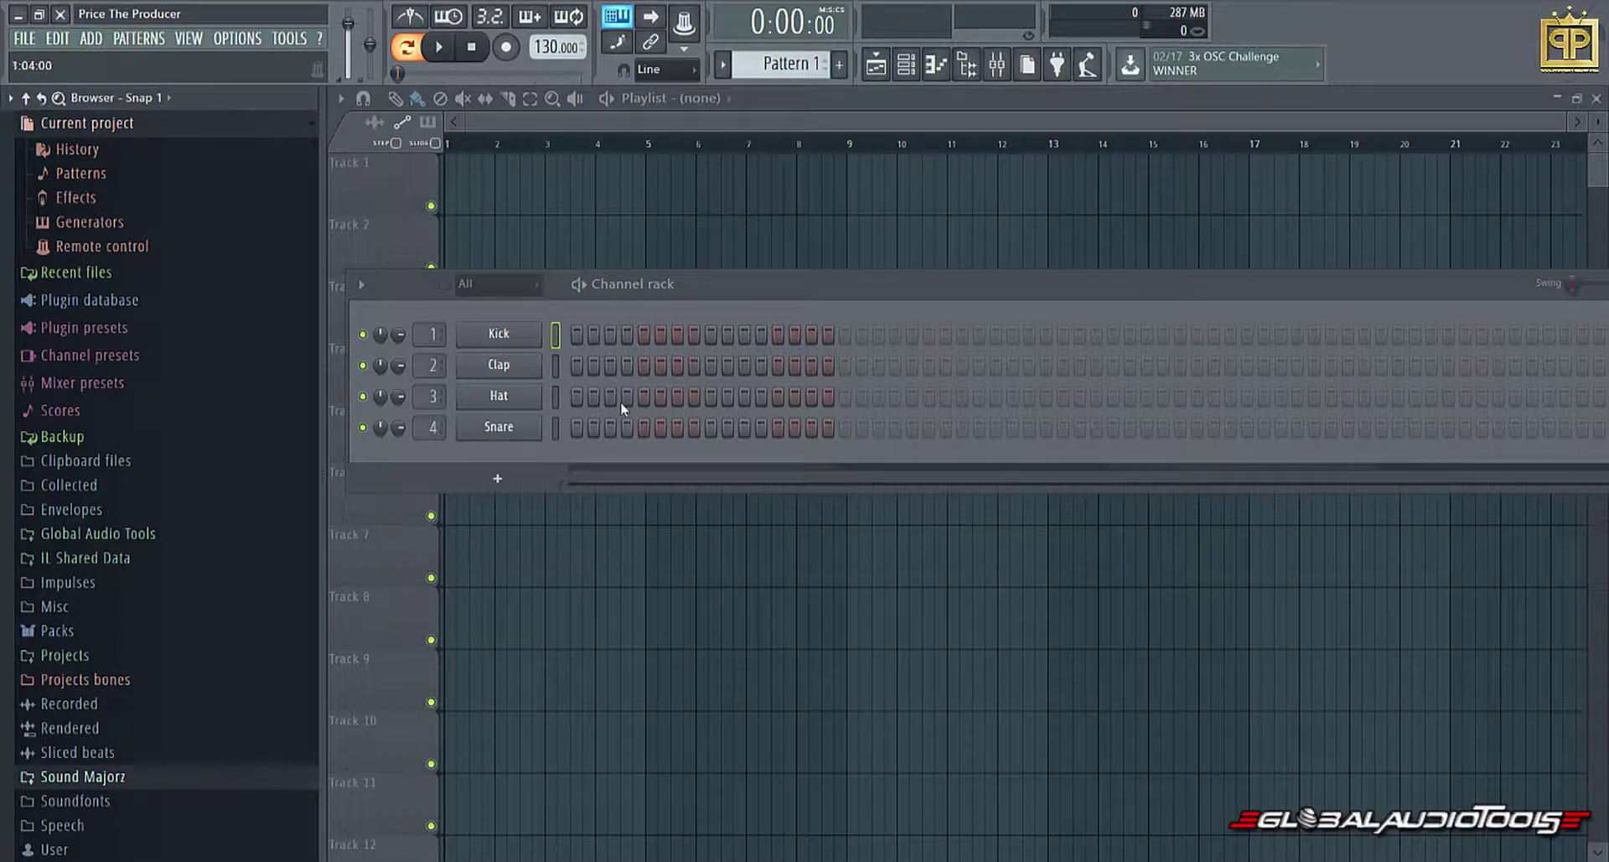
Bring up FL Studio's Files & folders settings through OPTIONS > File settings
left_click(238, 39)
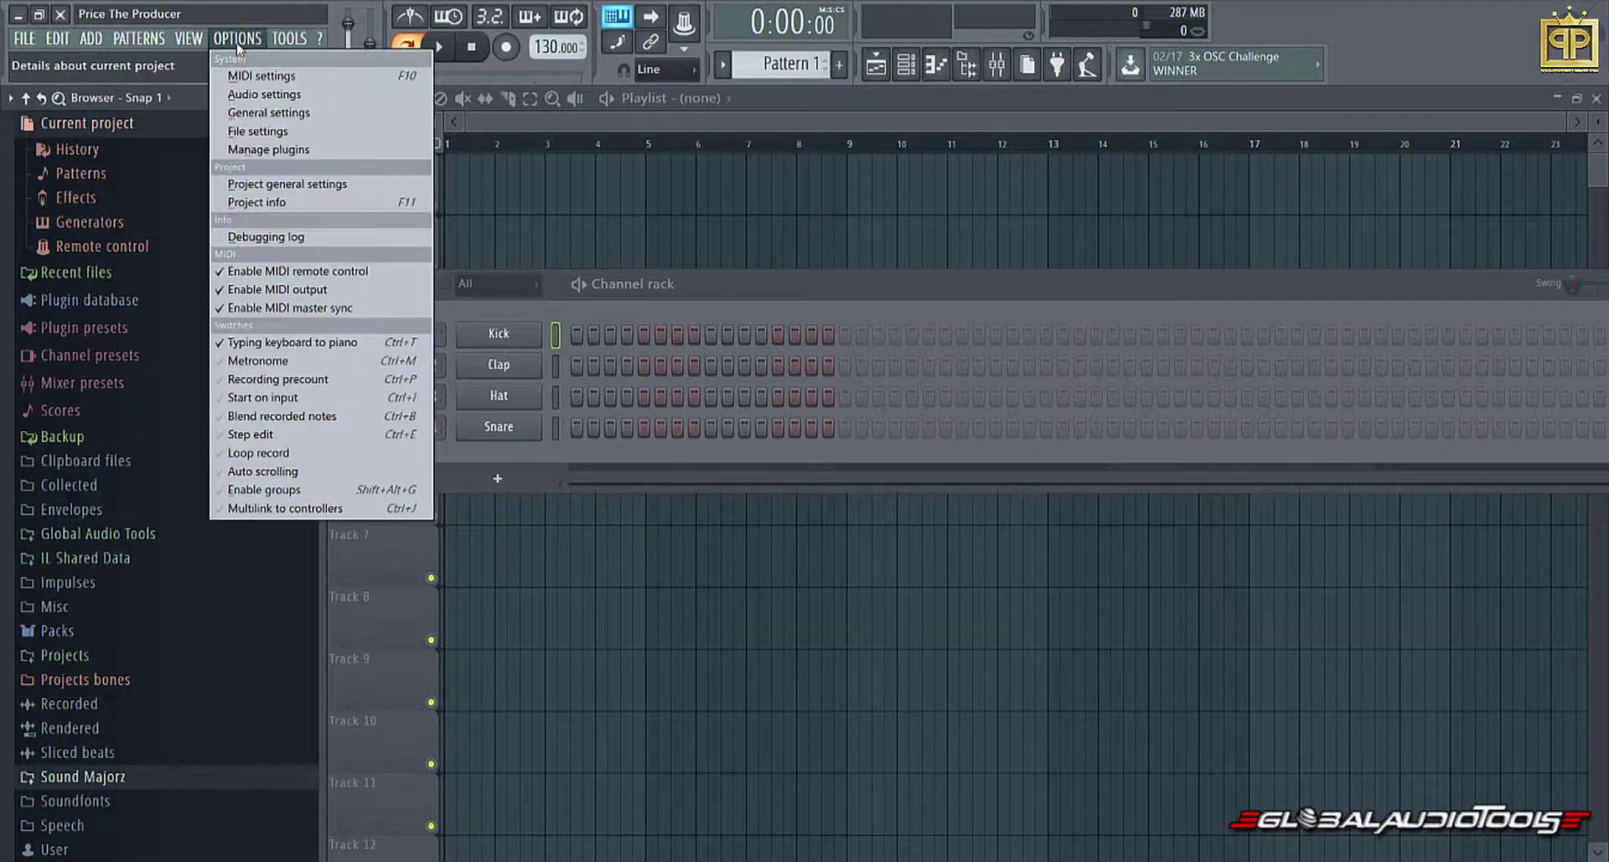
left_click(249, 133)
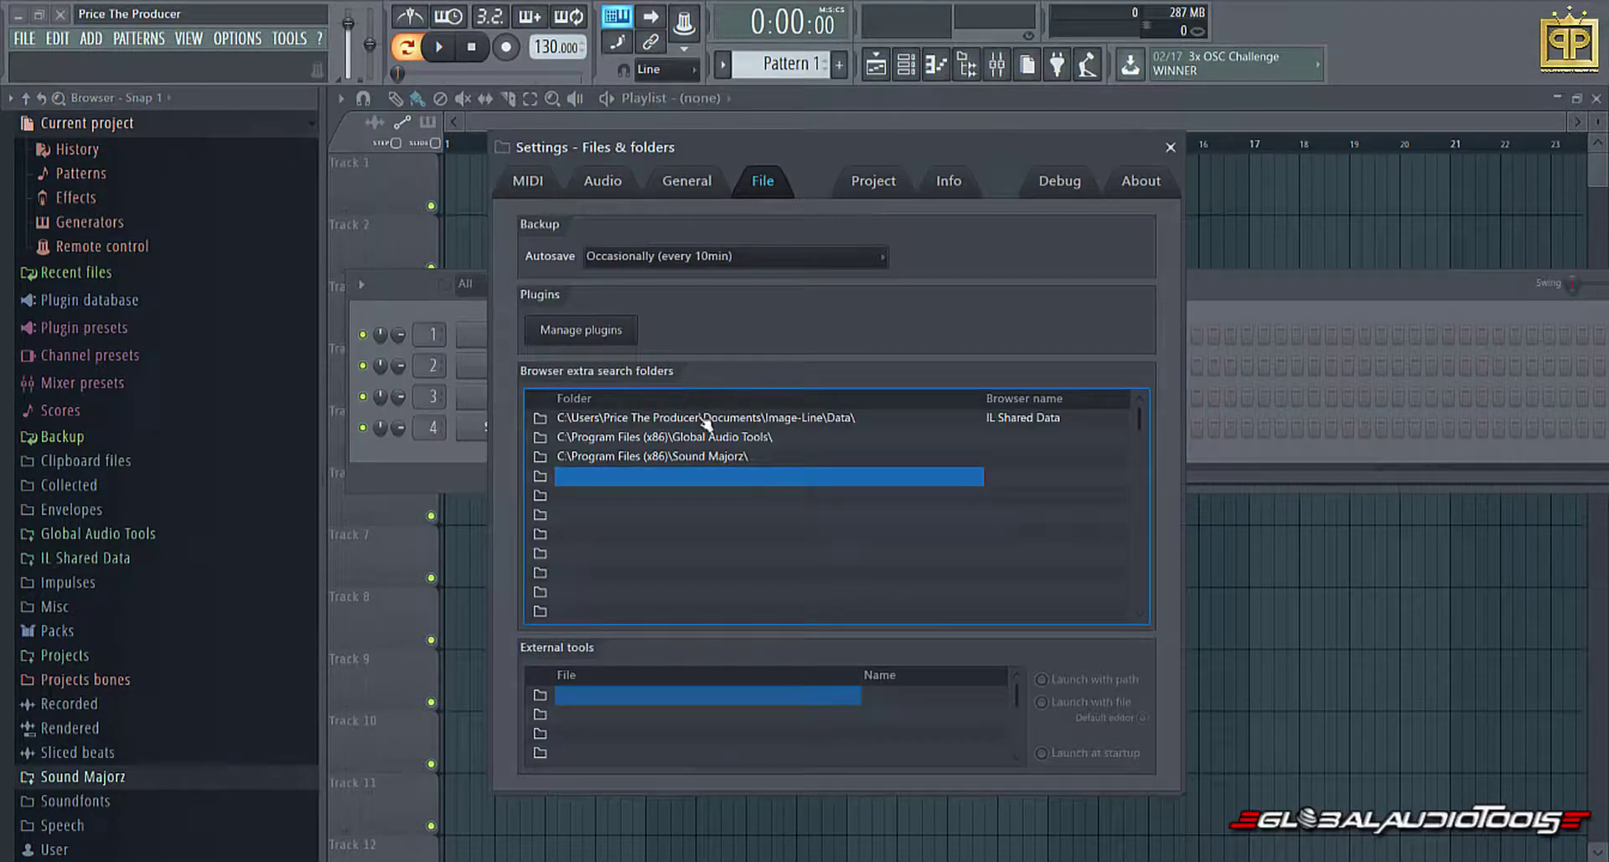
Set the empty extra search folder slot to C:\Program Files (x86)\VIDEO DEMONSTRATION\
left_click(542, 476)
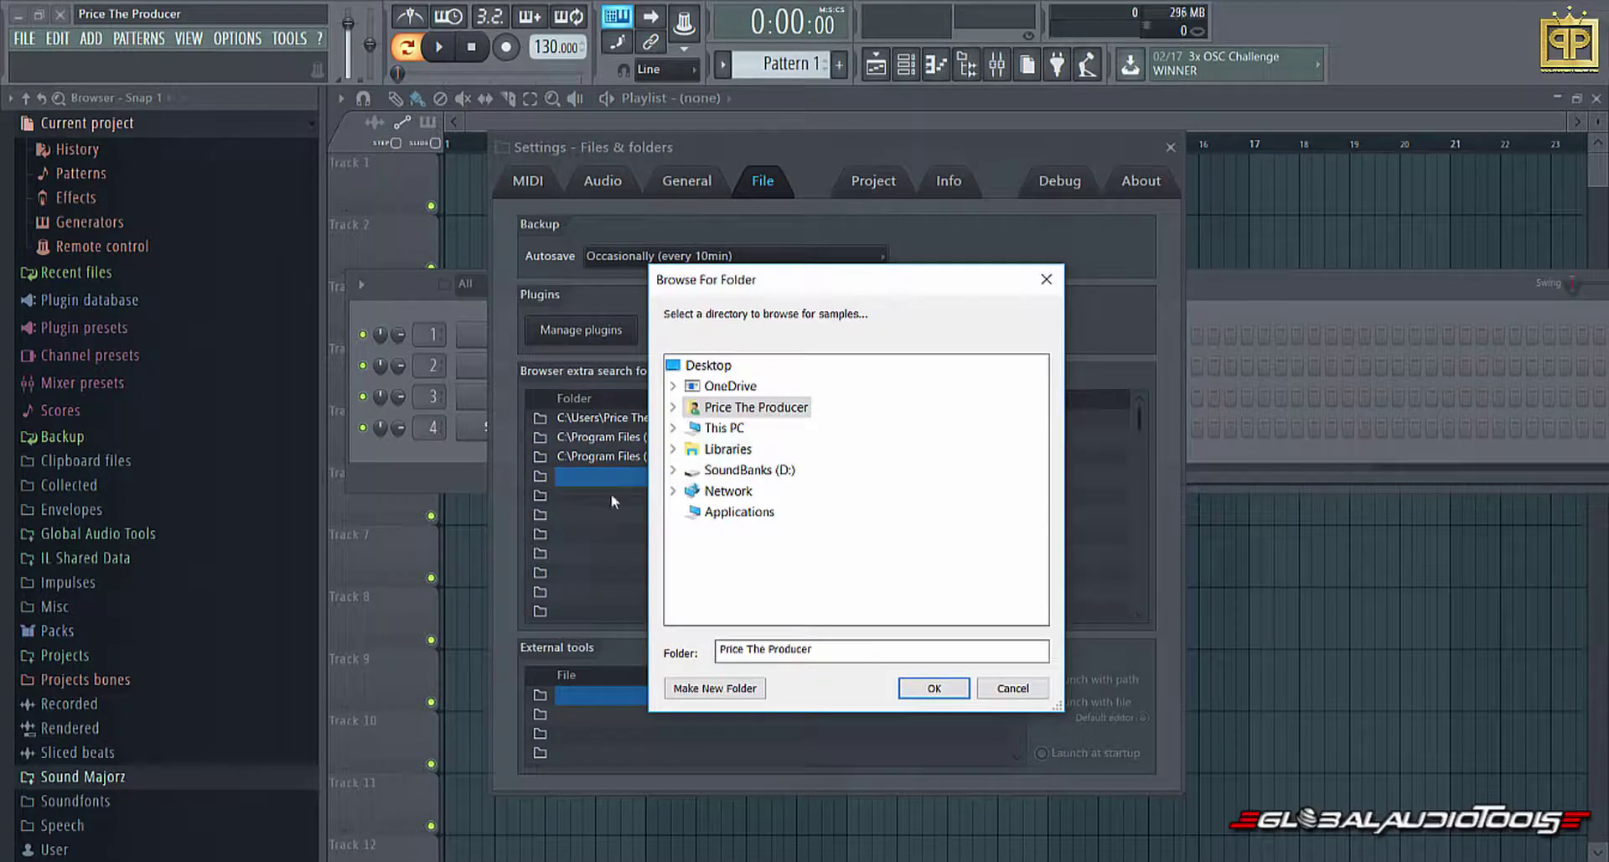
left_click(673, 429)
scroll(677, 442, "down", 1)
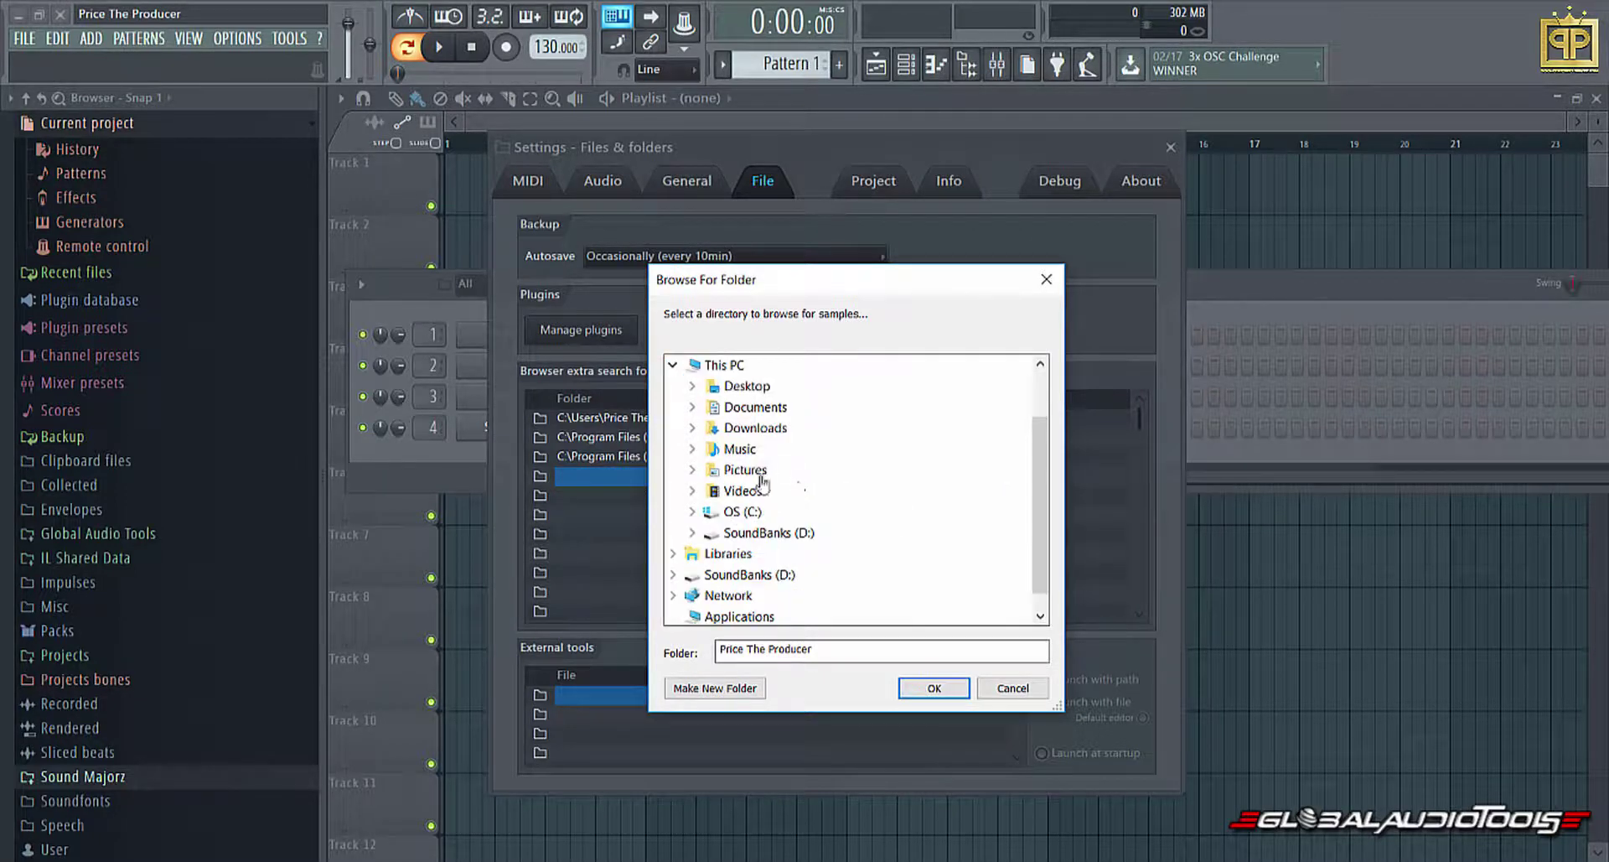
double_click(709, 513)
double_click(803, 430)
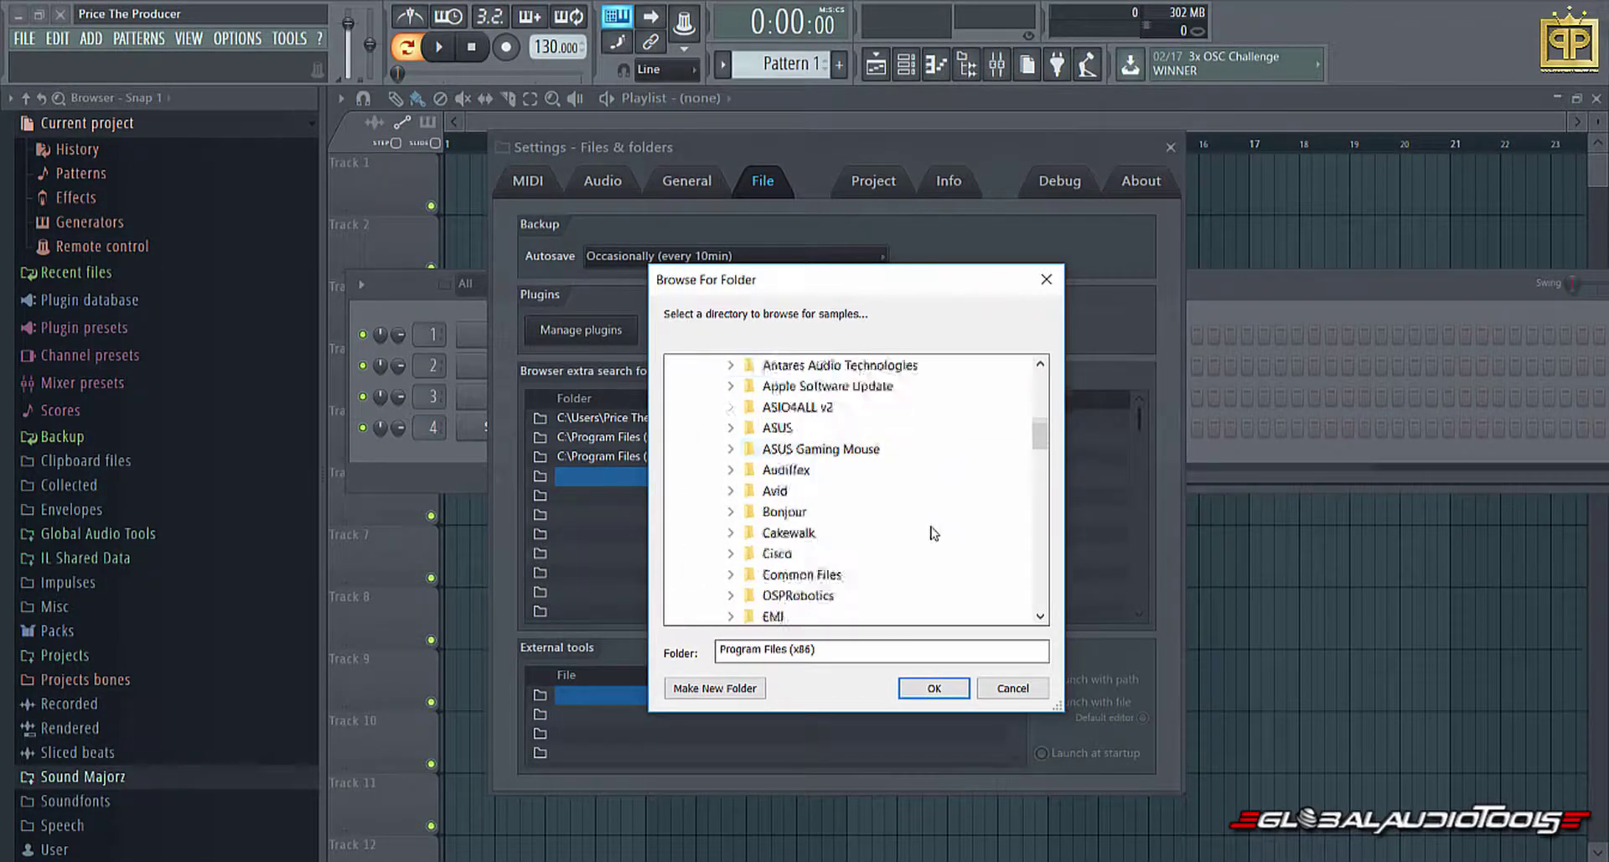
scroll(933, 533, "down", 6)
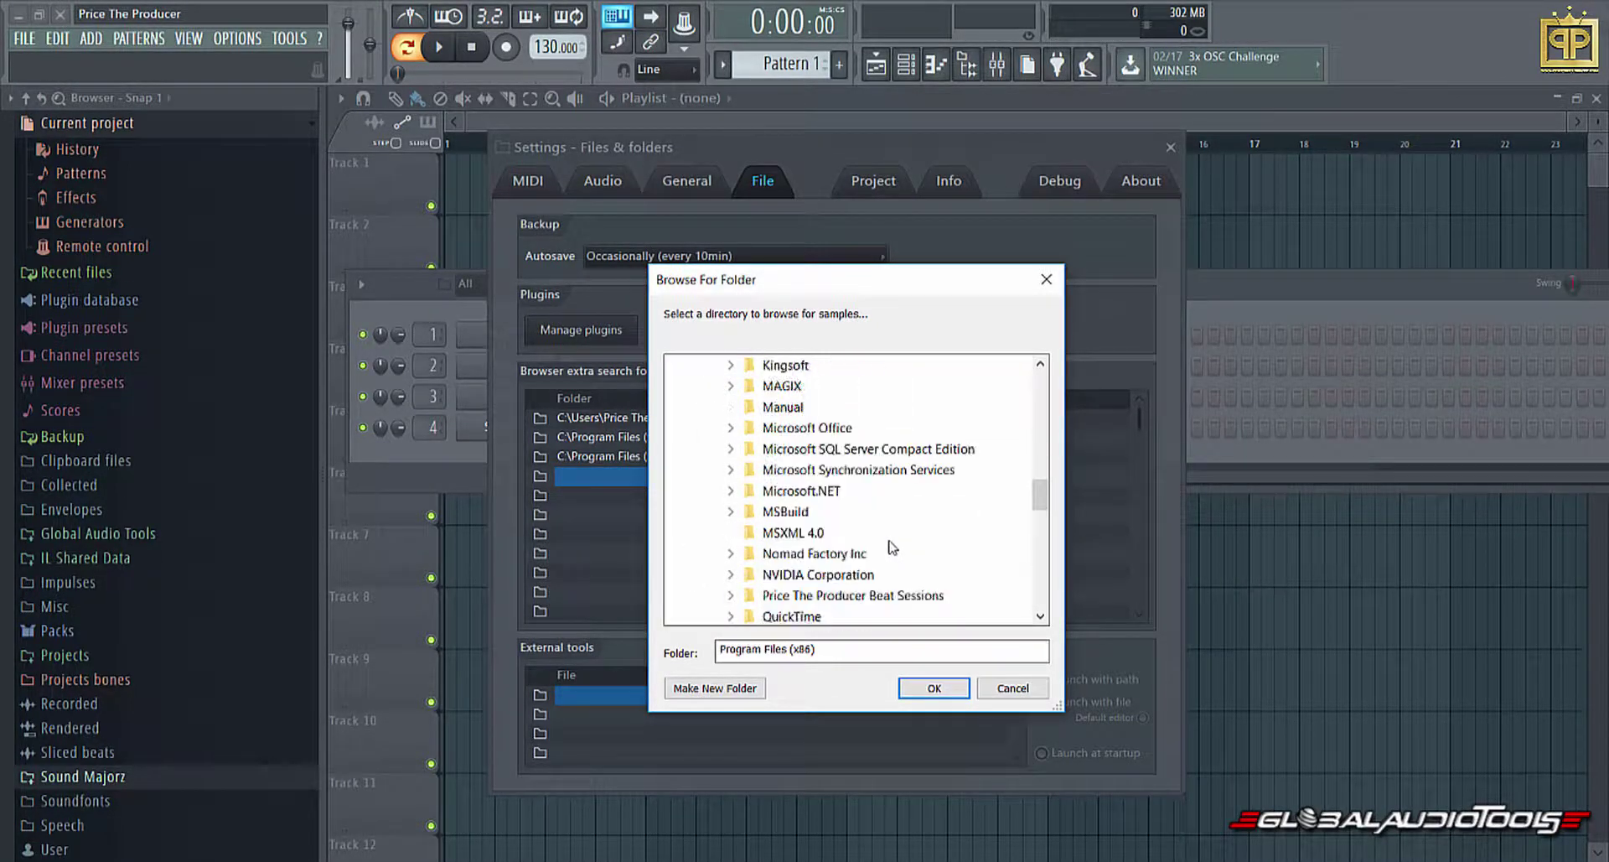
scroll(884, 551, "down", 2)
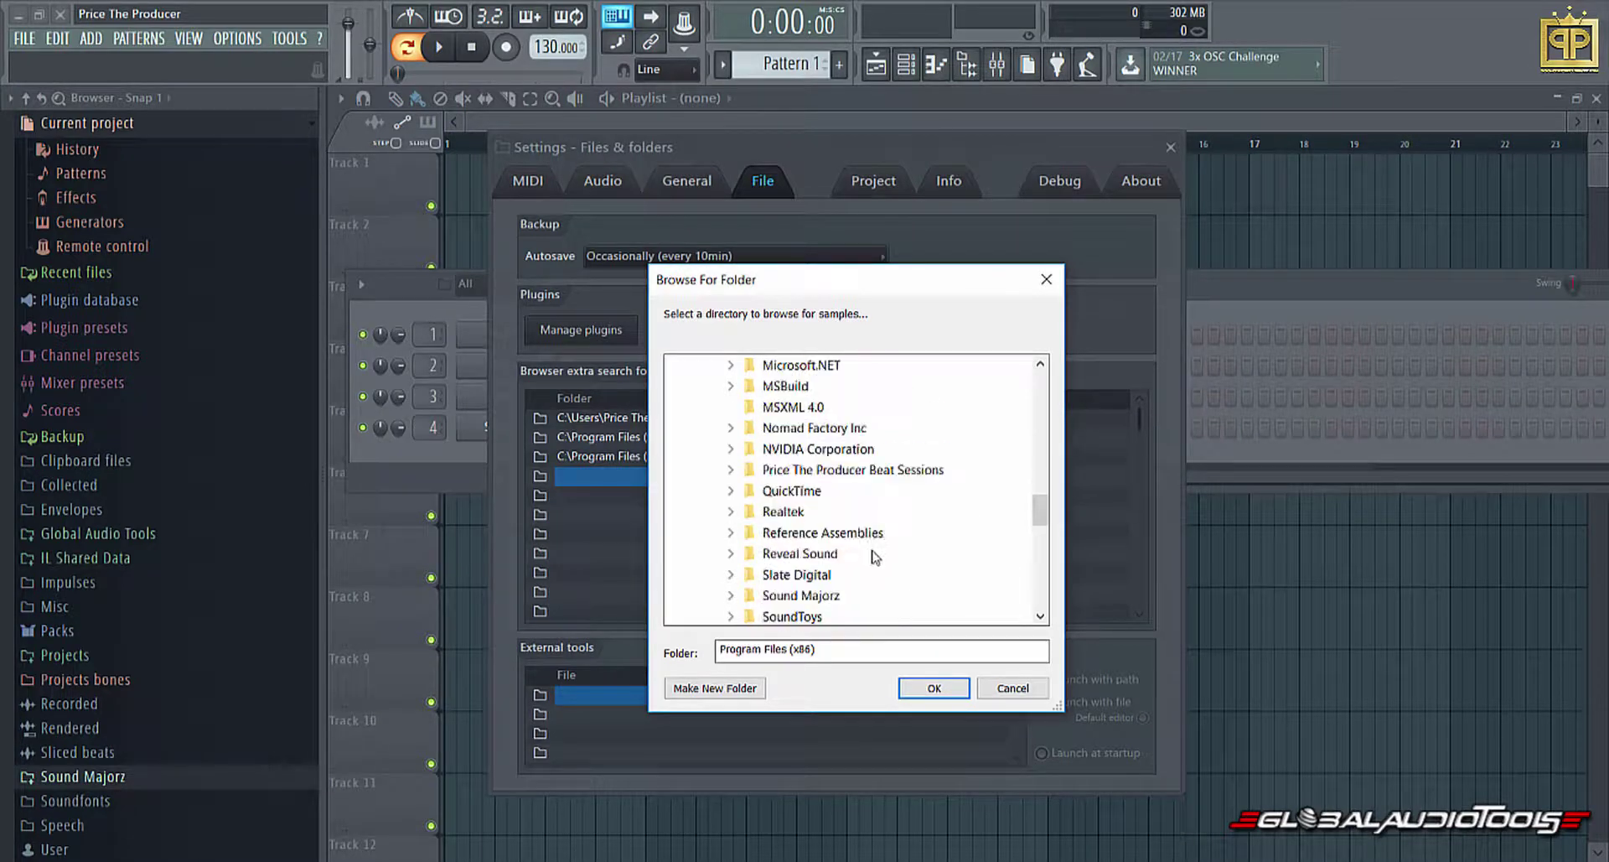
scroll(874, 556, "down", 3)
left_click(838, 575)
left_click(934, 688)
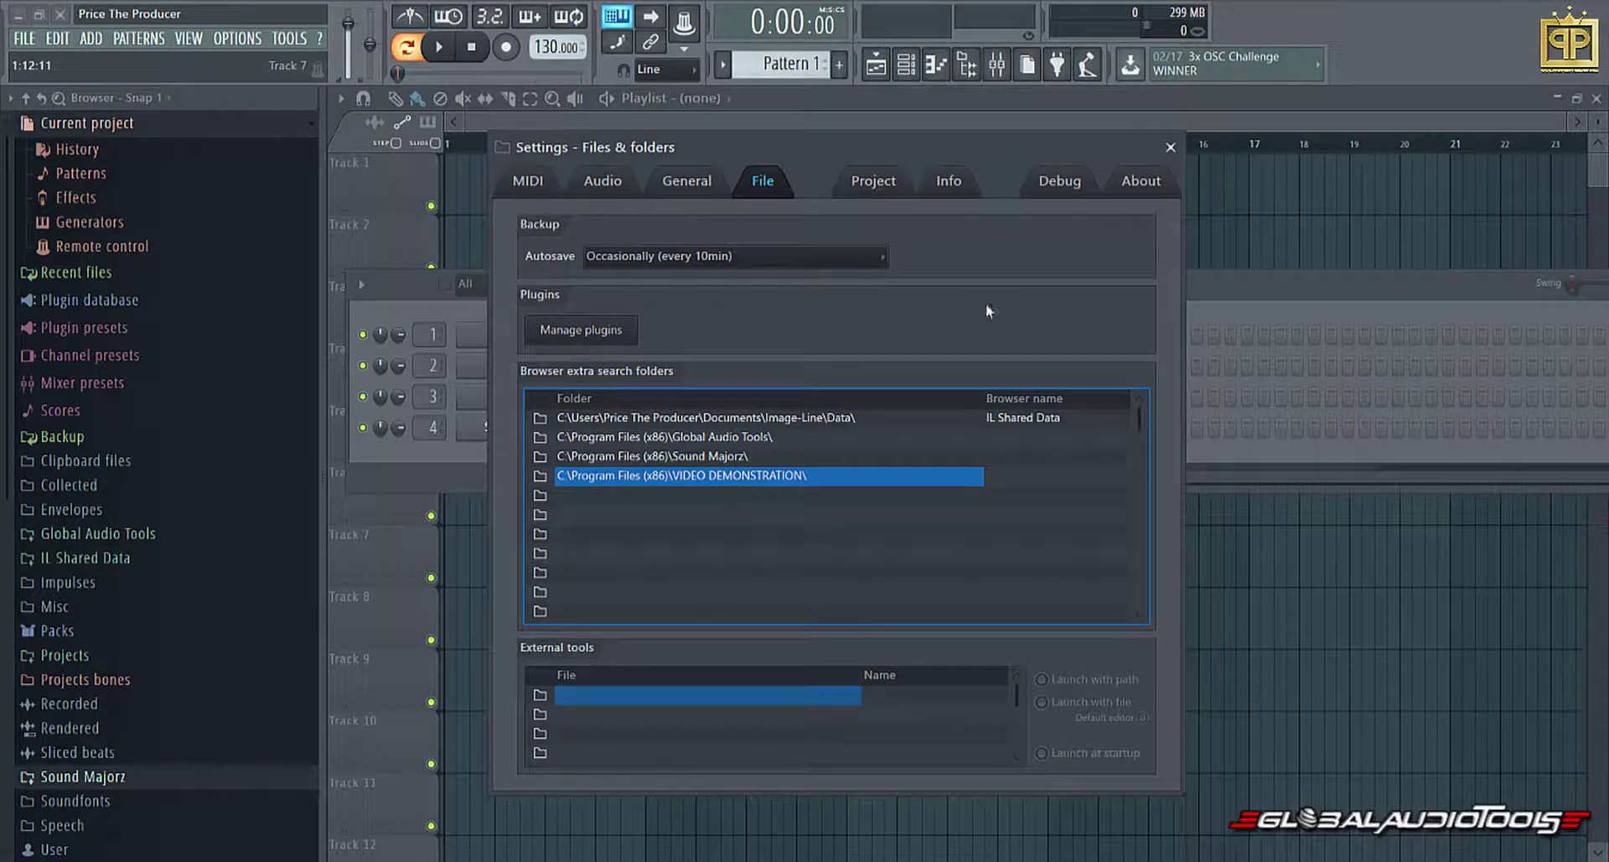
Close Settings and select the new VIDEO DEMONSTRATION entry at the bottom of the browser
left_click(1177, 150)
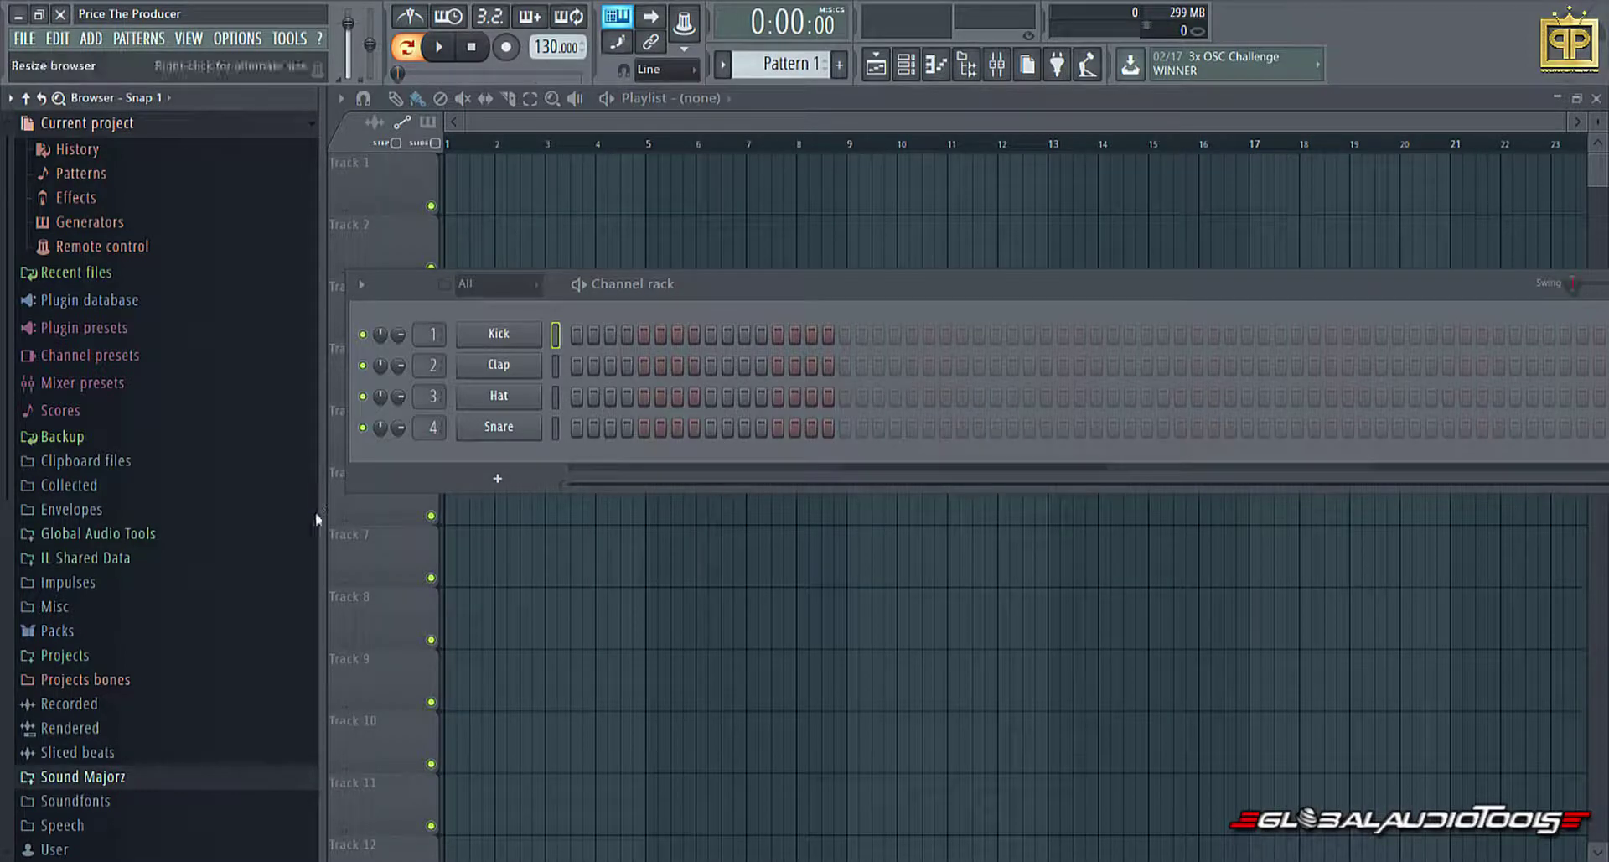
scroll(314, 513, "down", 1)
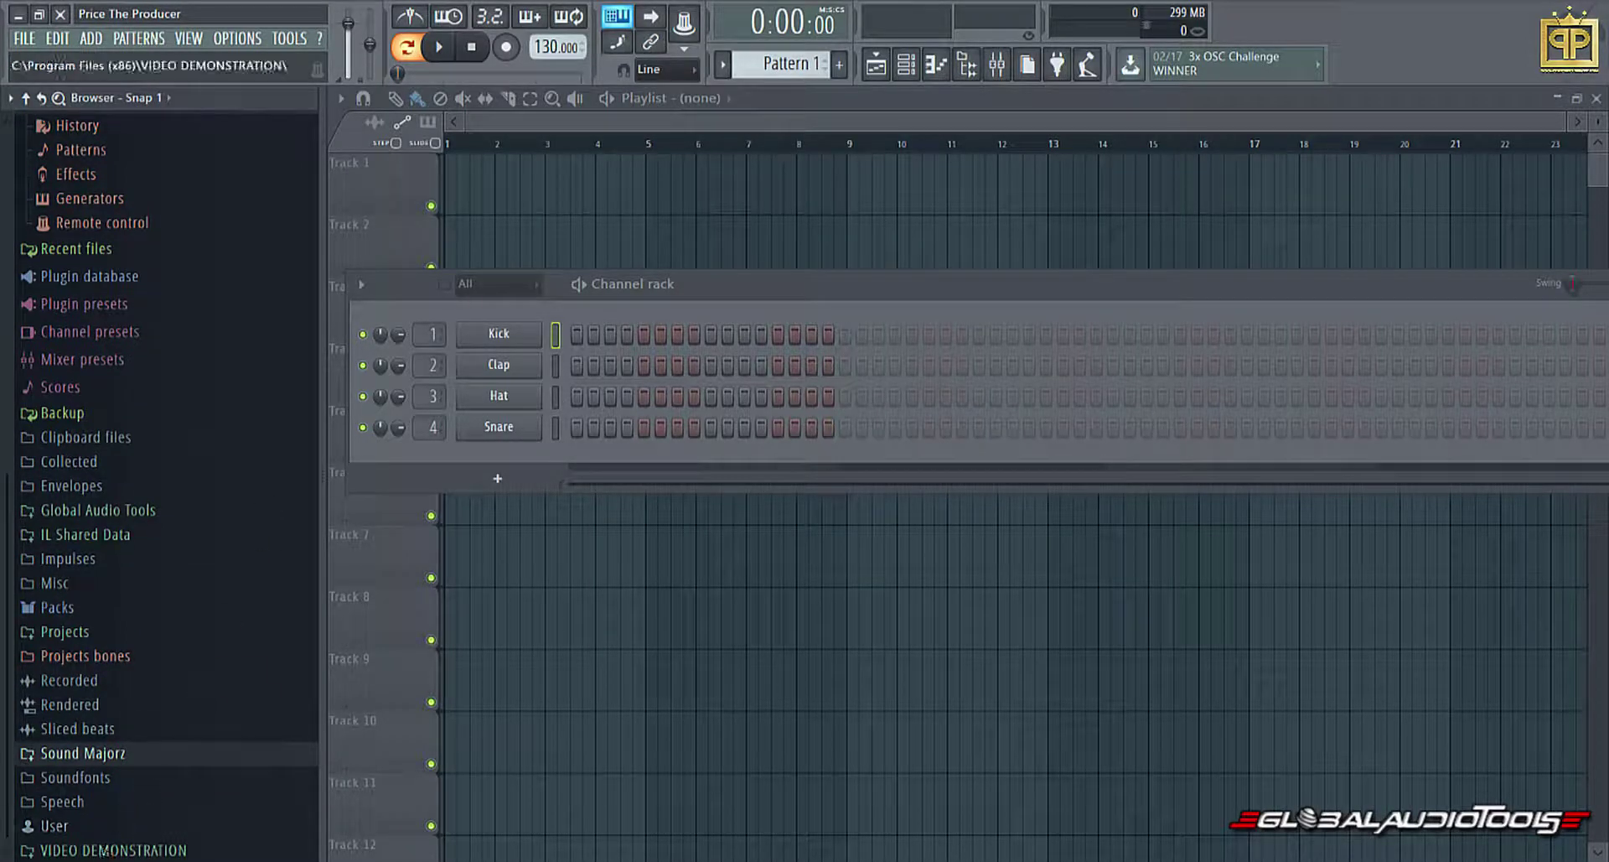
left_click(134, 849)
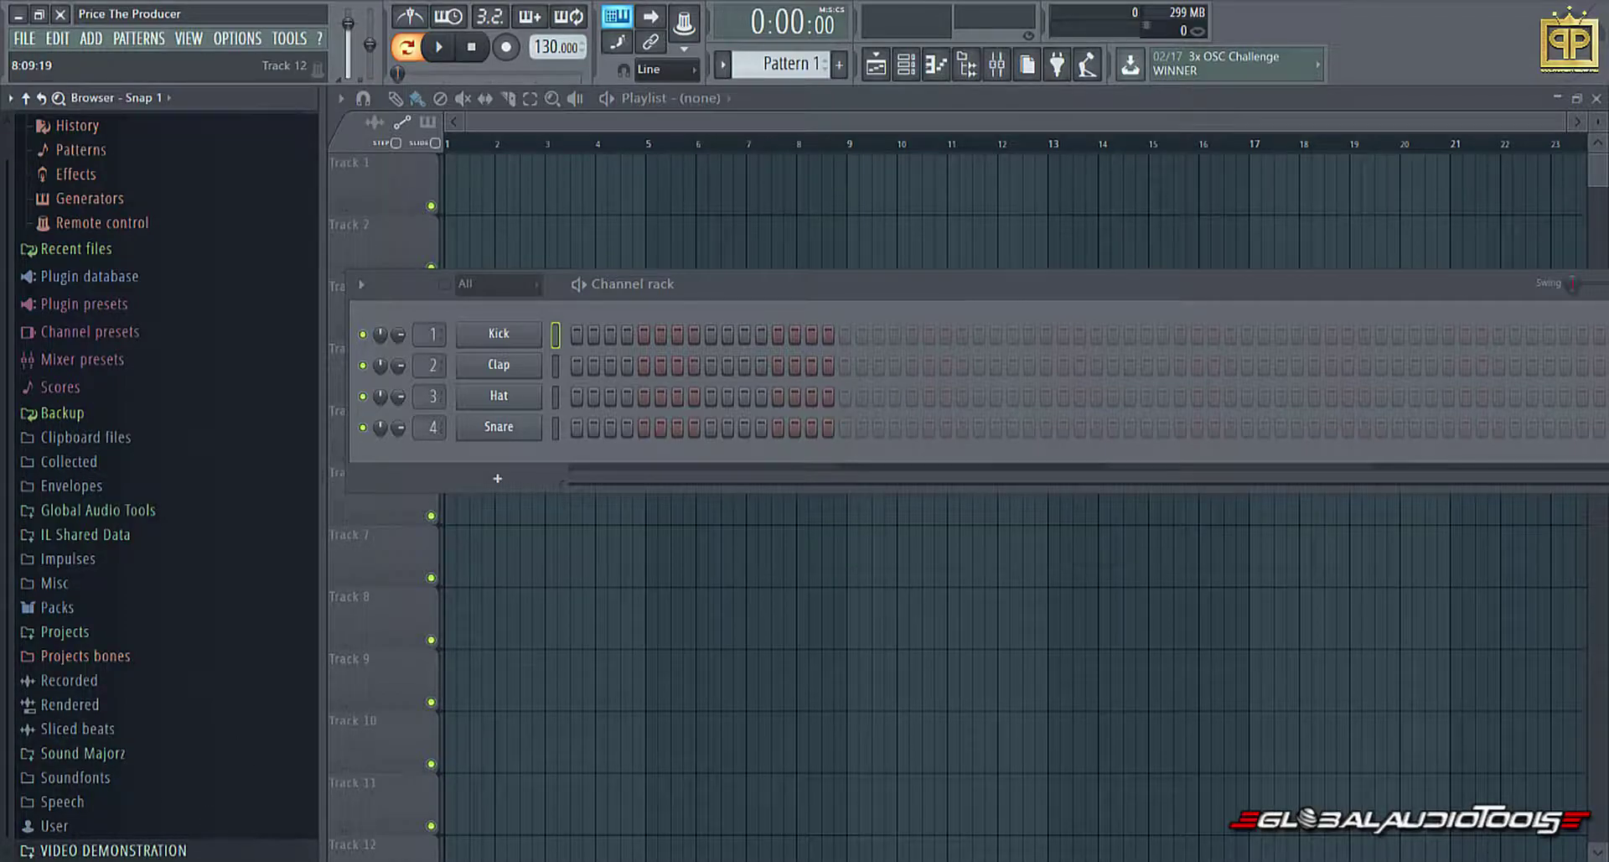
Minimize FL Studio and copy the Heroic Drums folder from Wav Banks
left_click(17, 14)
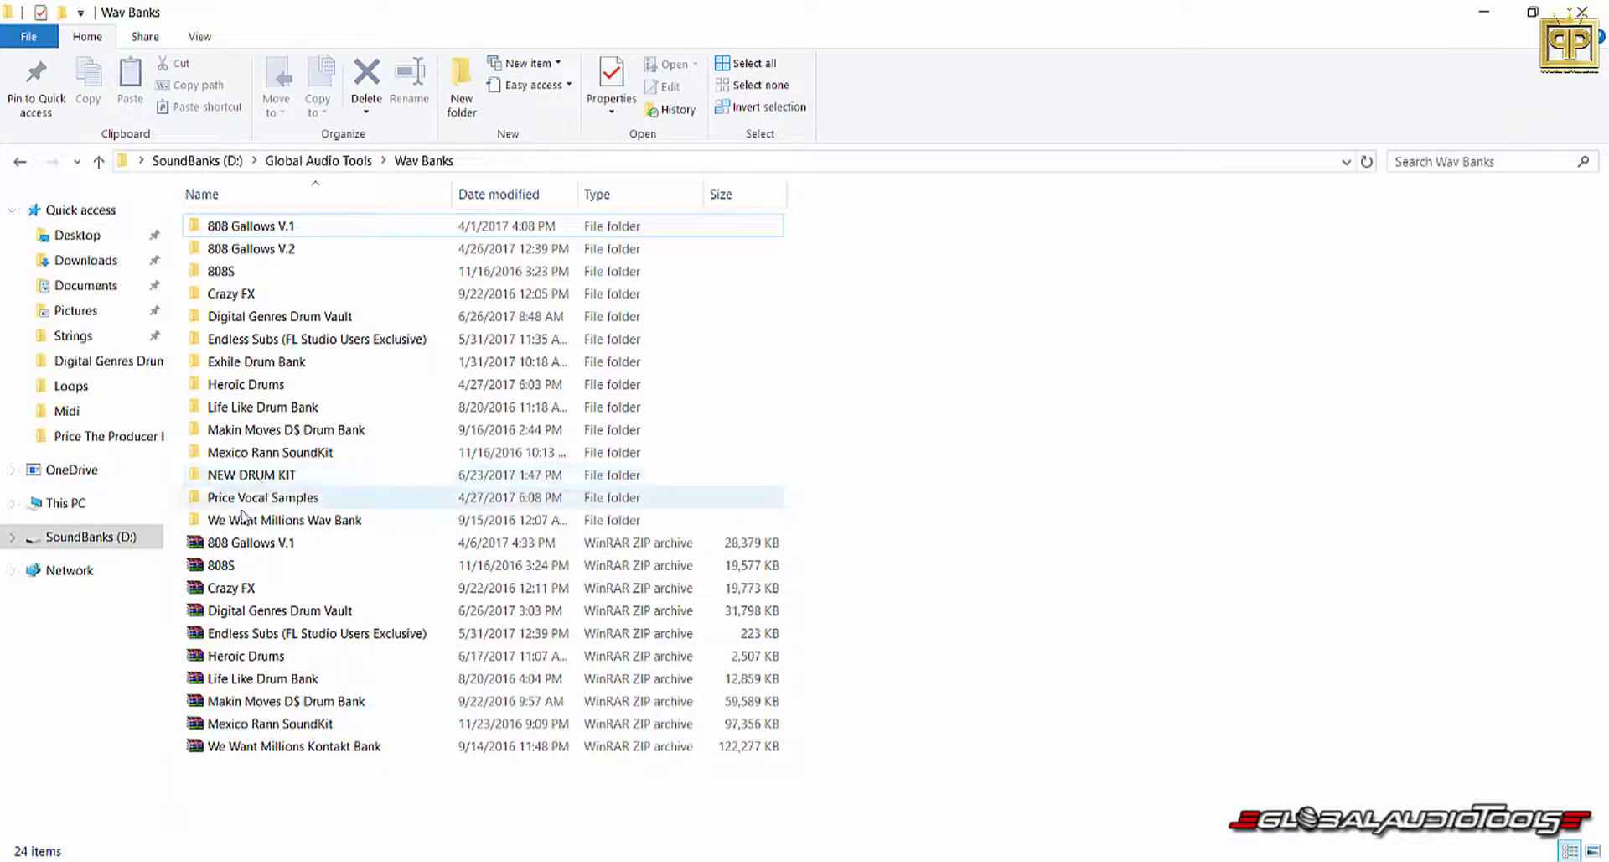
right_click(243, 383)
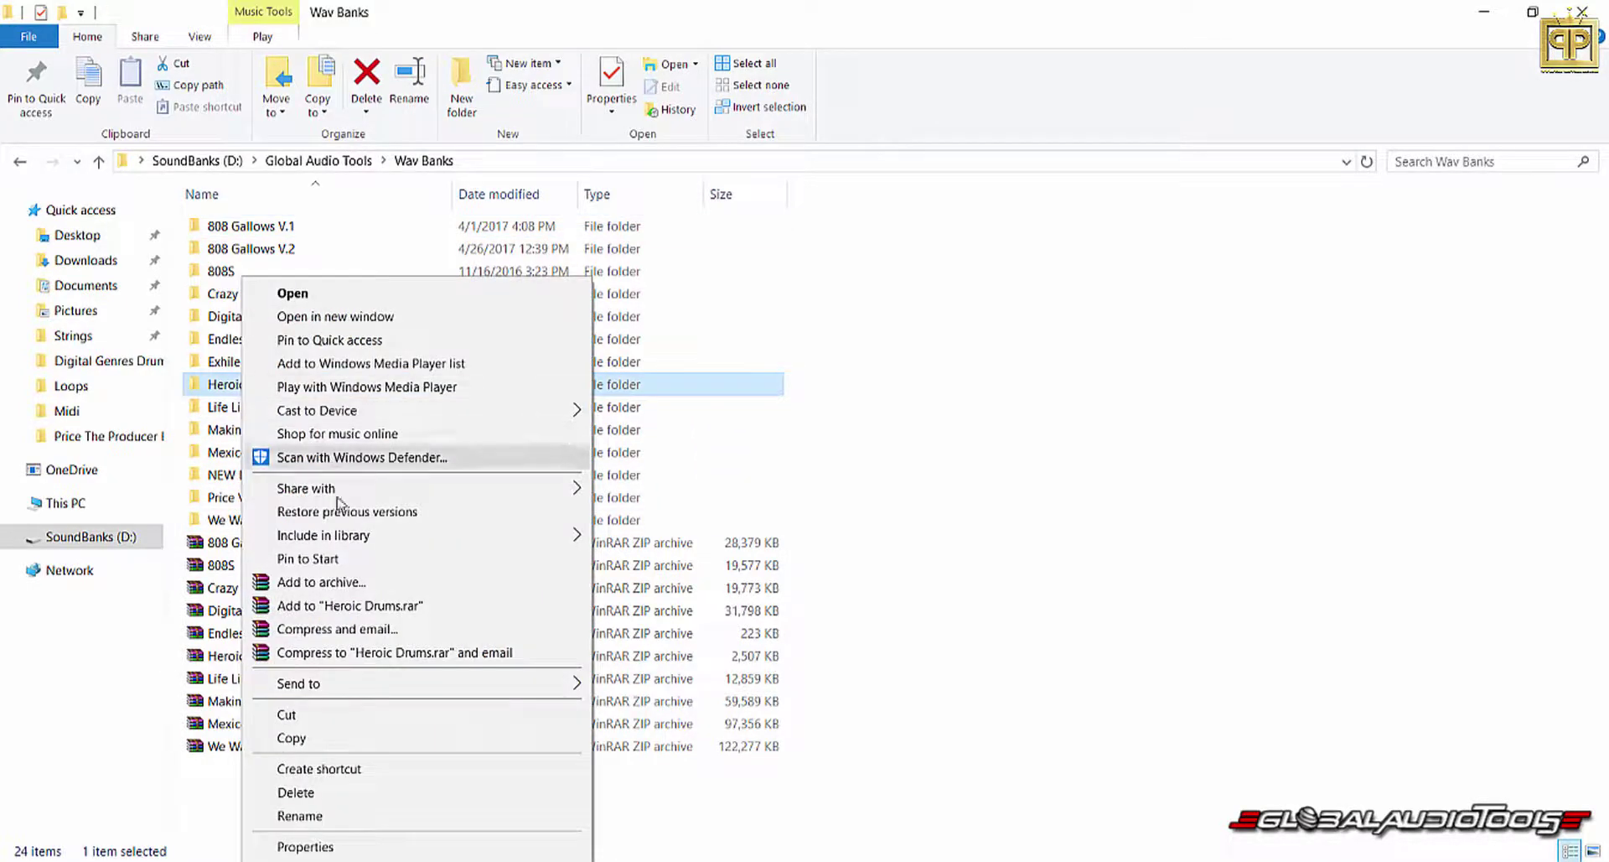
left_click(301, 739)
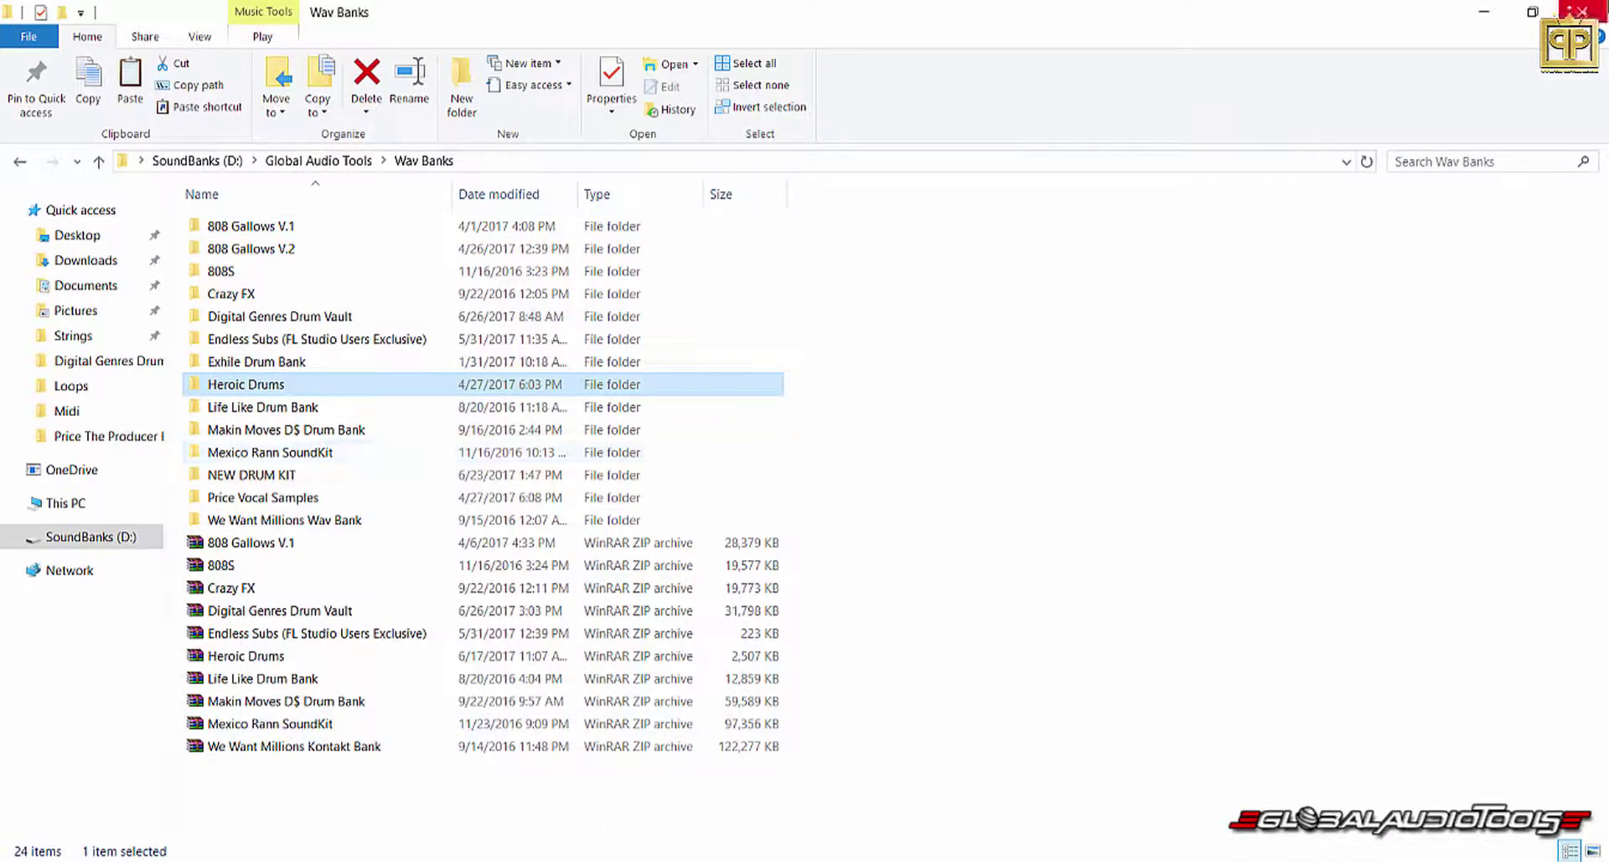
left_click(1581, 11)
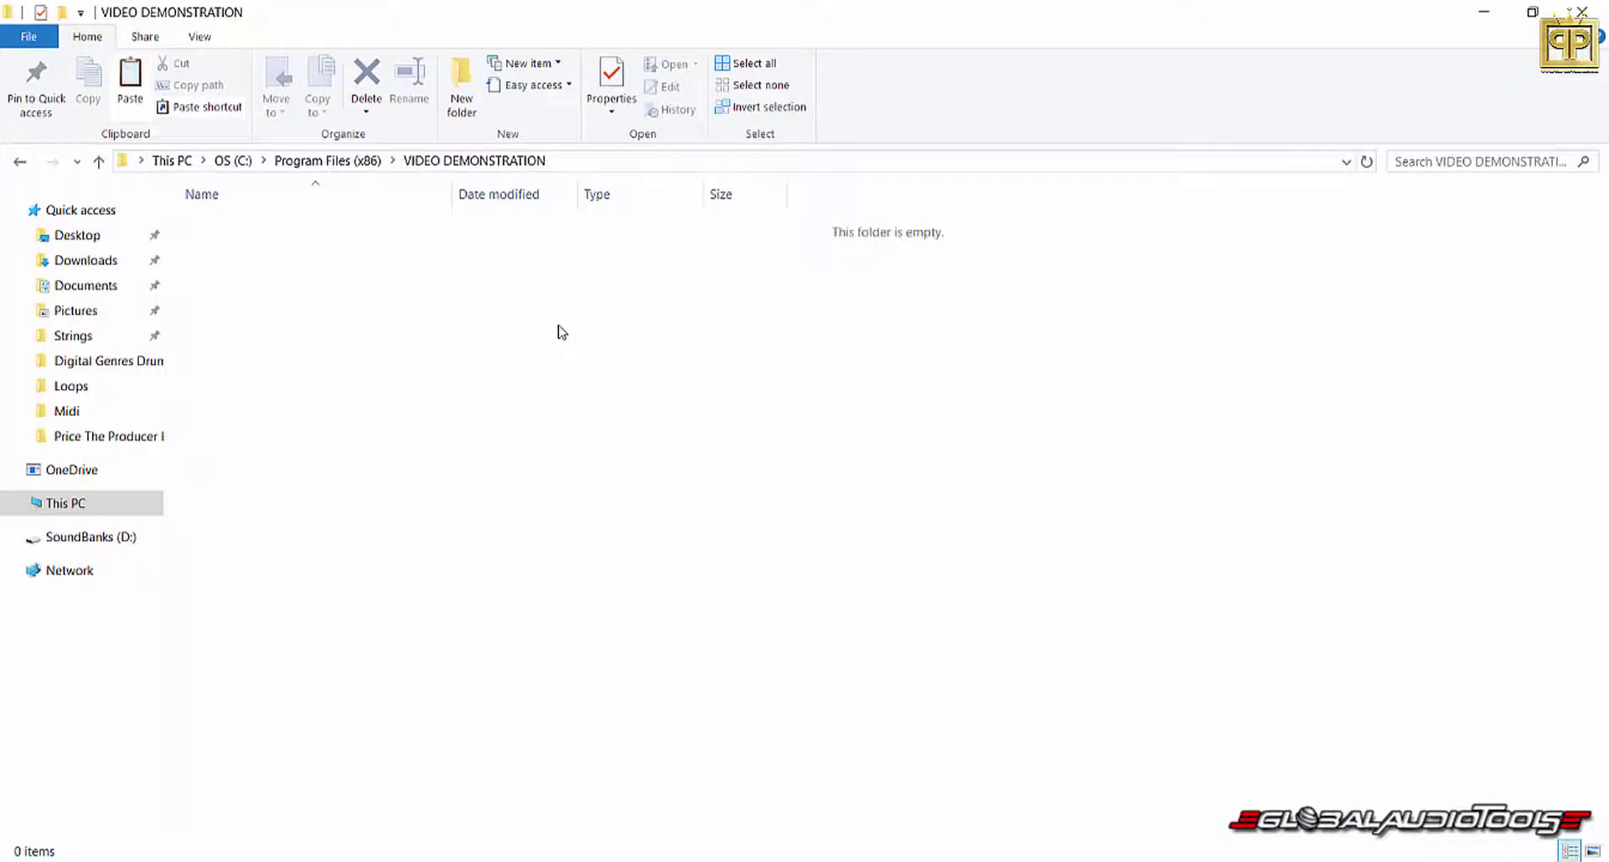
Paste Heroic Drums into VIDEO DEMONSTRATION, allowing the Program Files permission prompt
right_click(329, 339)
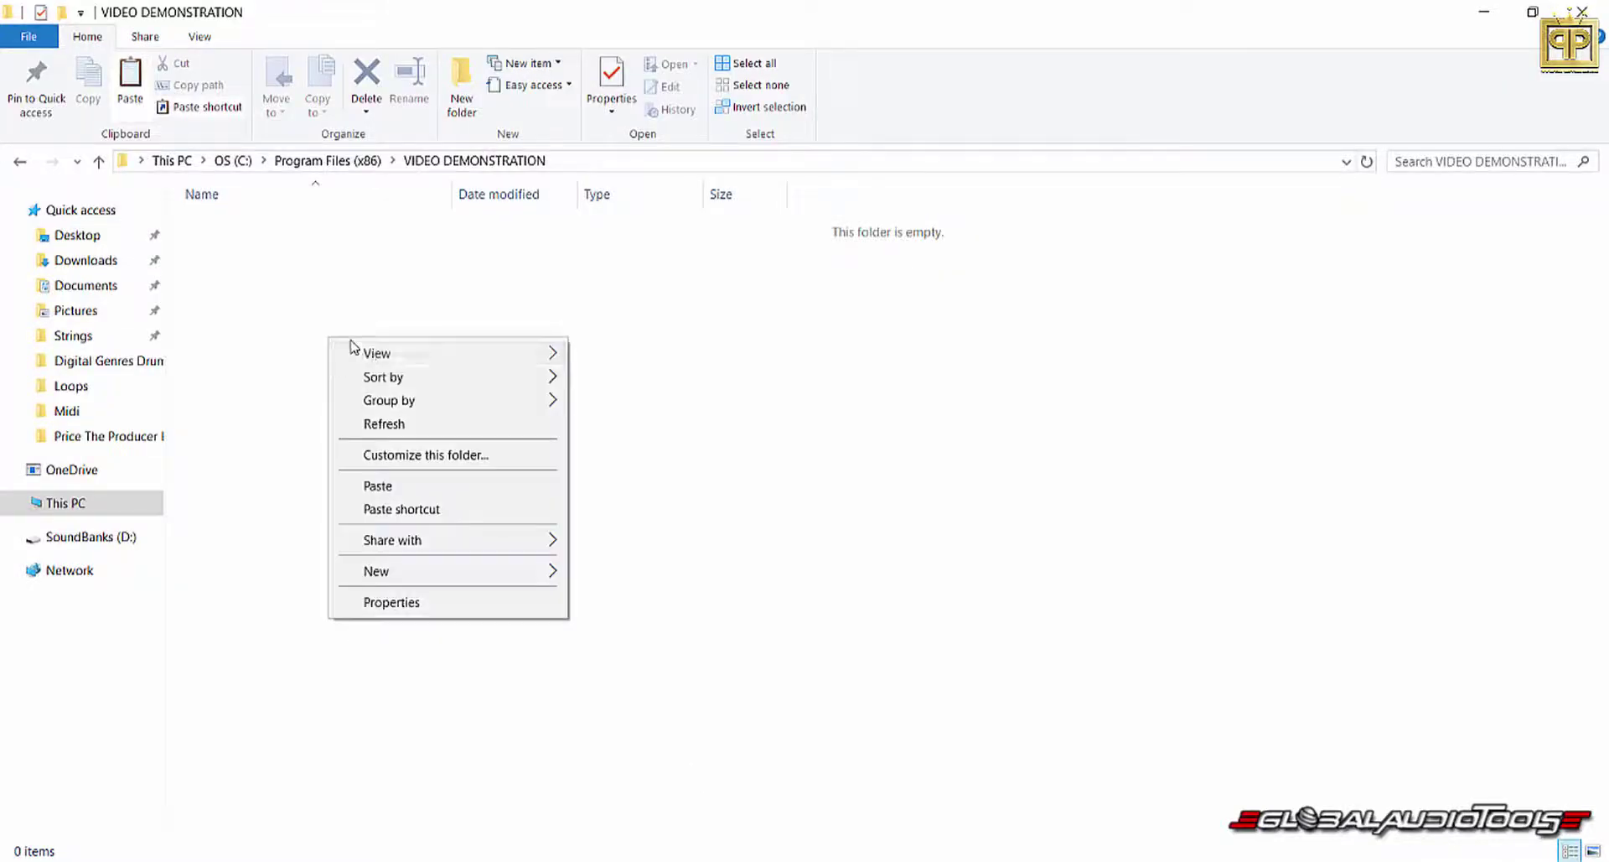
left_click(376, 488)
left_click(756, 355)
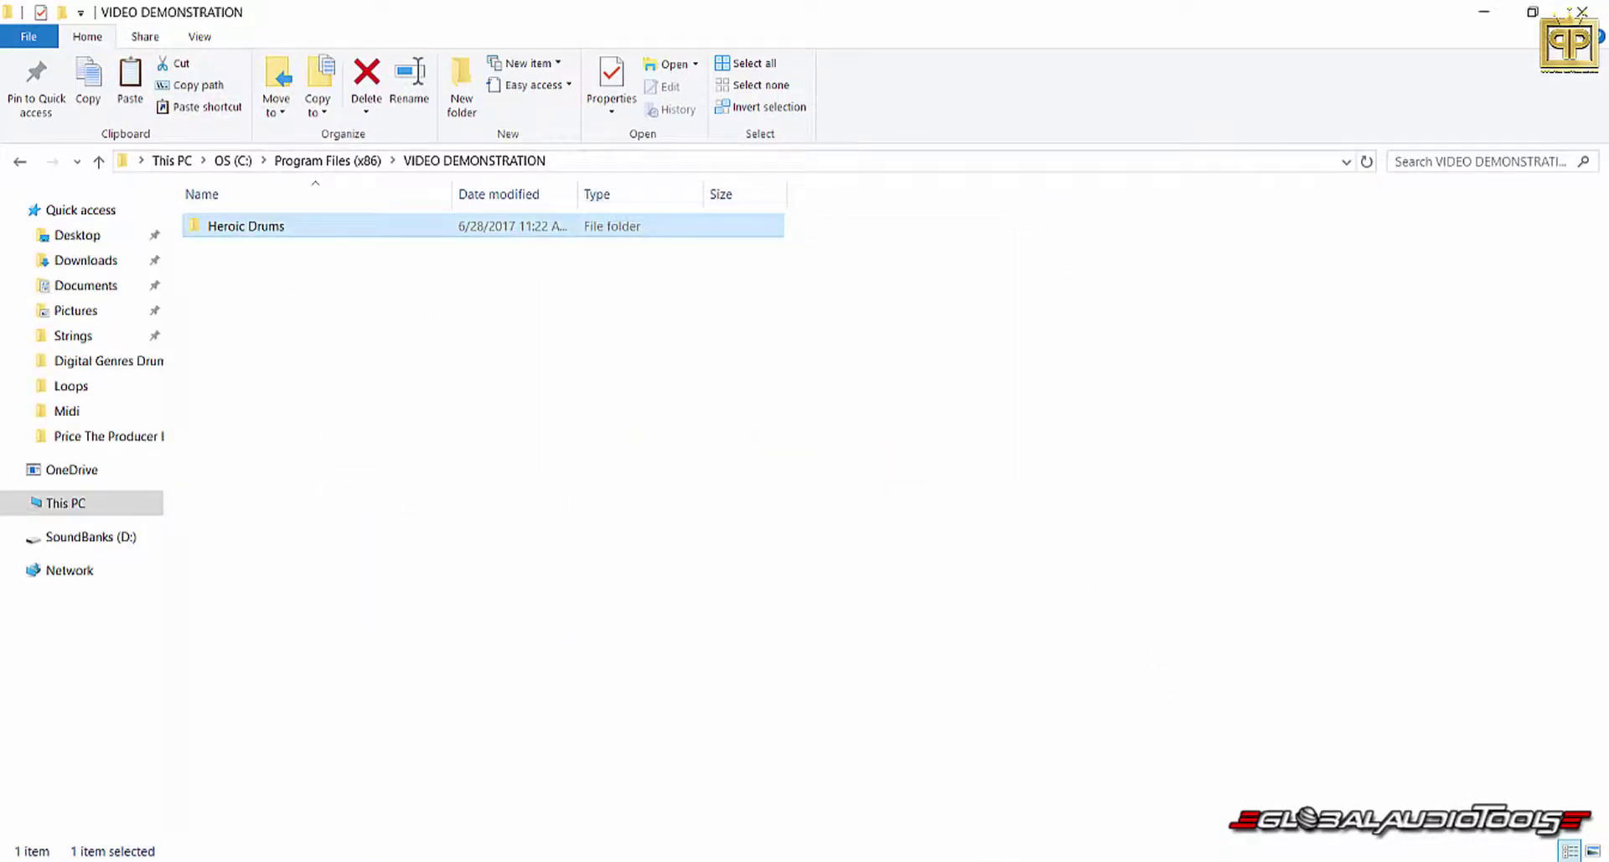
Refresh FL Studio's browser and expand VIDEO DEMONSTRATION > Heroic Drums
key("alt+Tab")
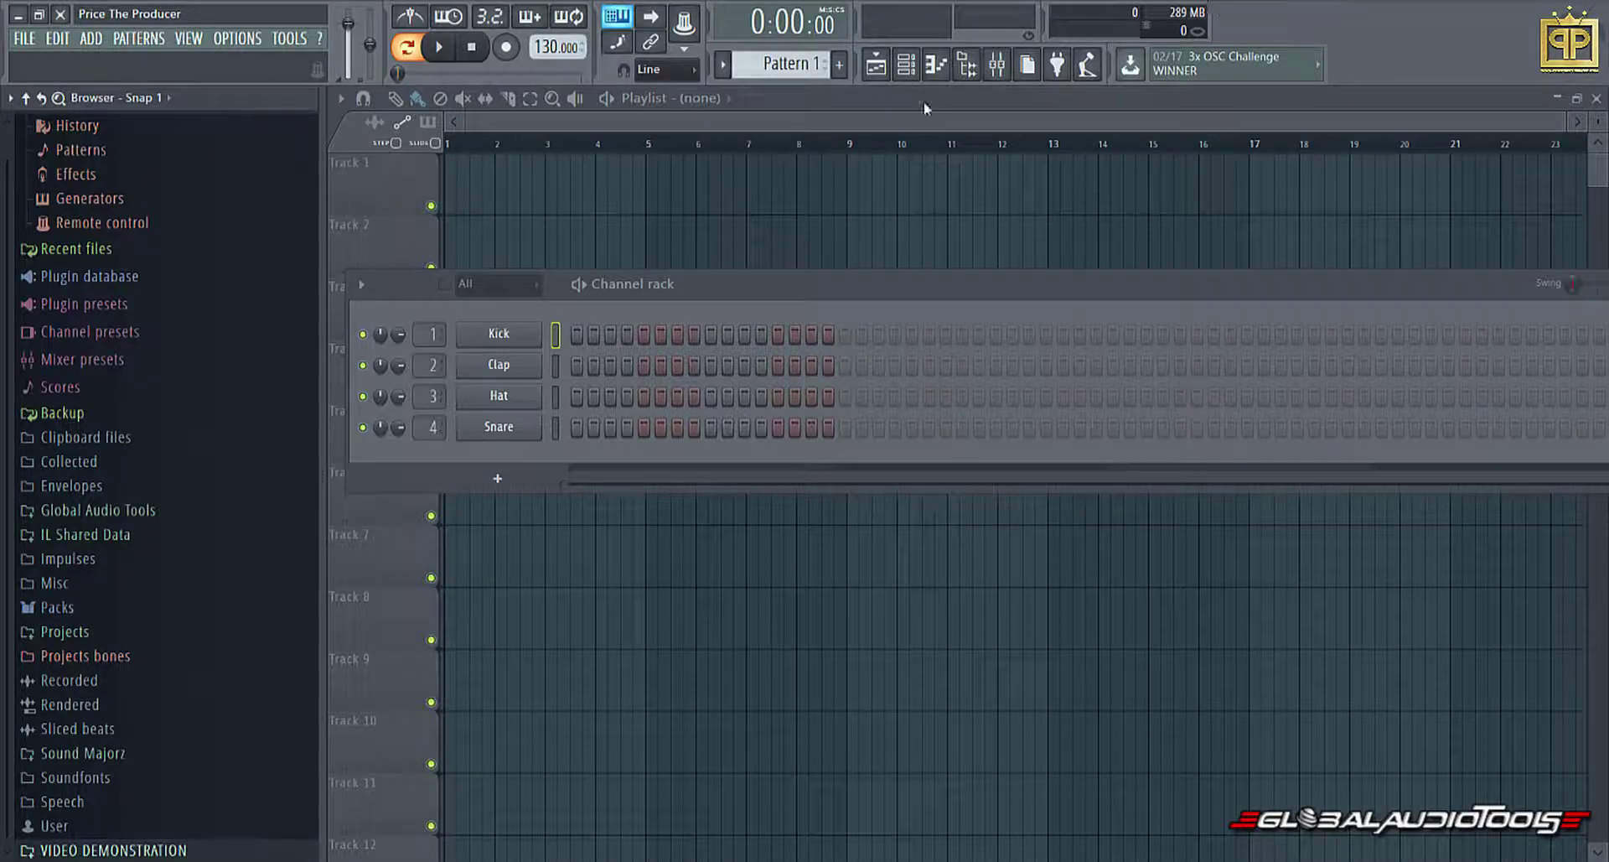
left_click(966, 64)
left_click(967, 64)
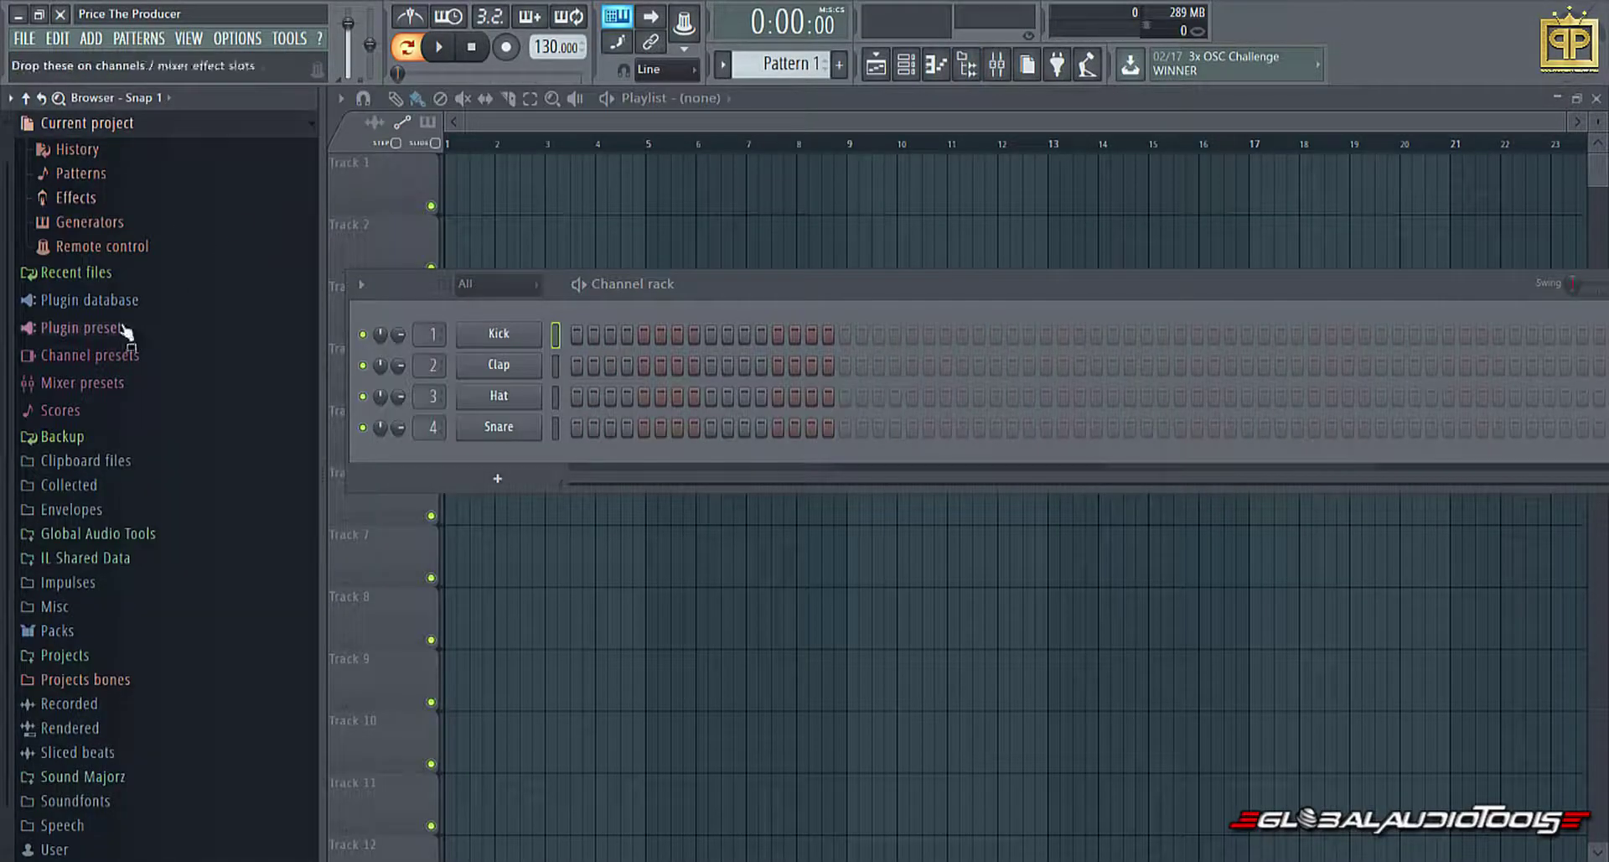
scroll(126, 335, "down", 1)
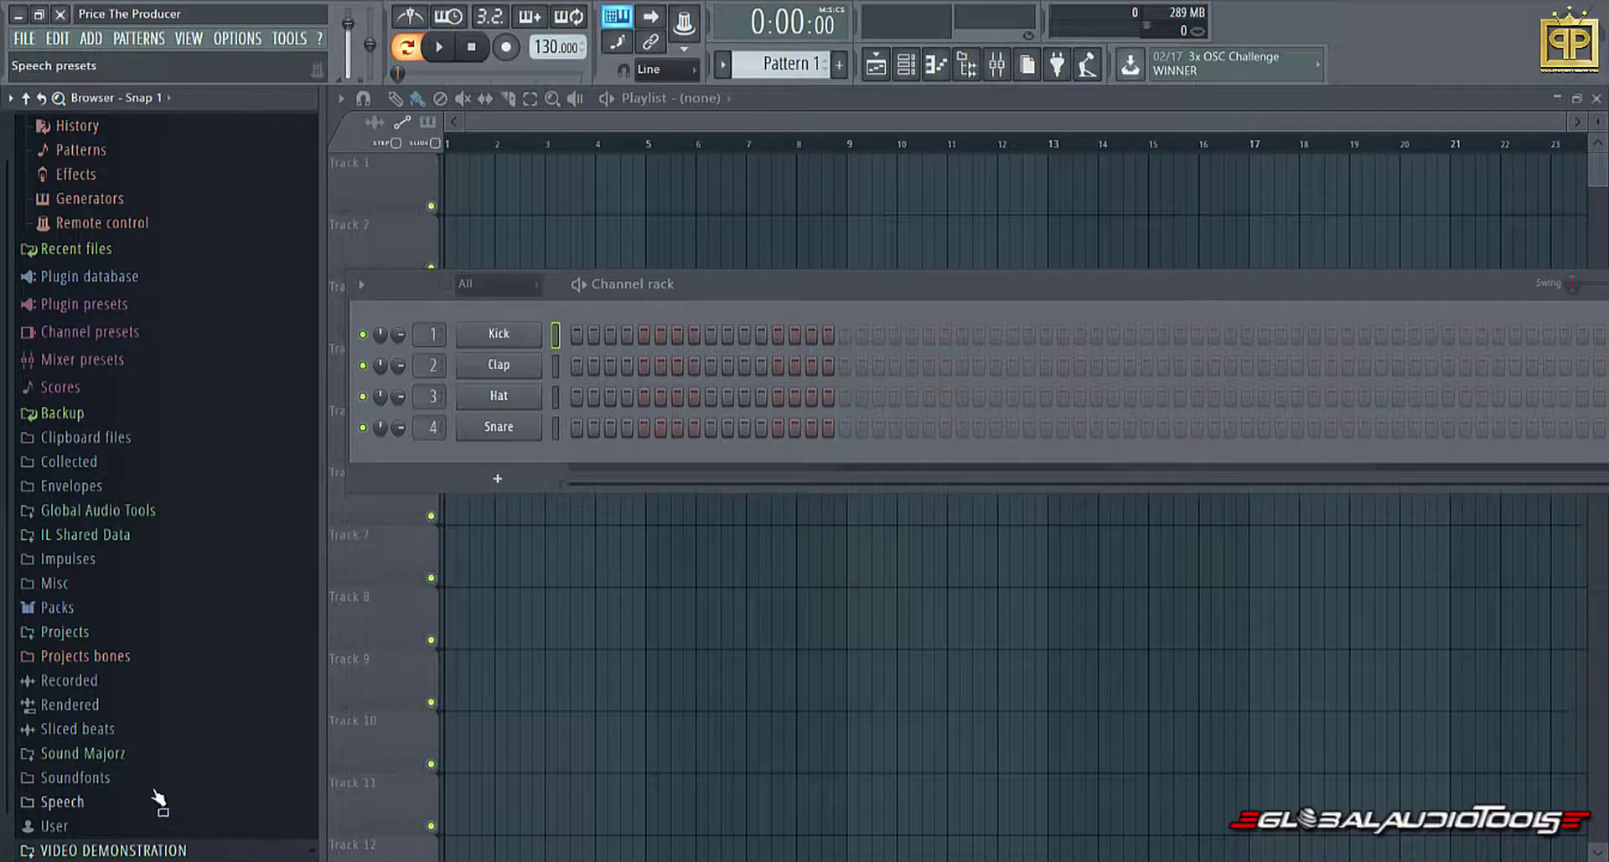
scroll(159, 796, "down", 1)
left_click(126, 825)
left_click(96, 849)
scroll(197, 309, "down", 4)
scroll(190, 369, "up", 3)
scroll(165, 445, "down", 4)
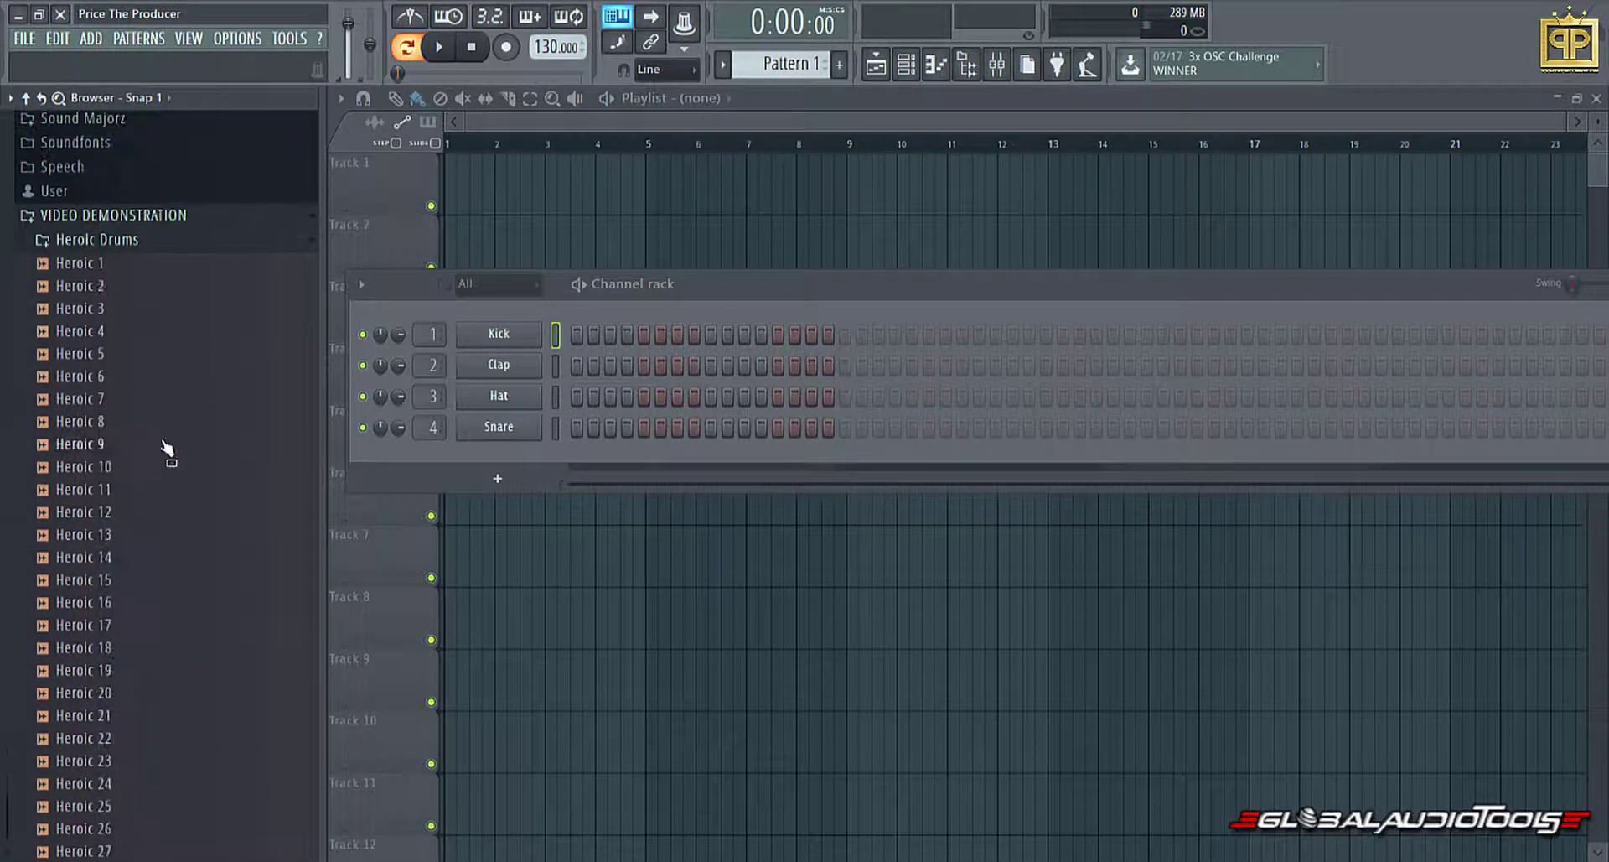
Preview several Heroic Drums samples, from Heroic 2 through Heroic 22
left_click(122, 287)
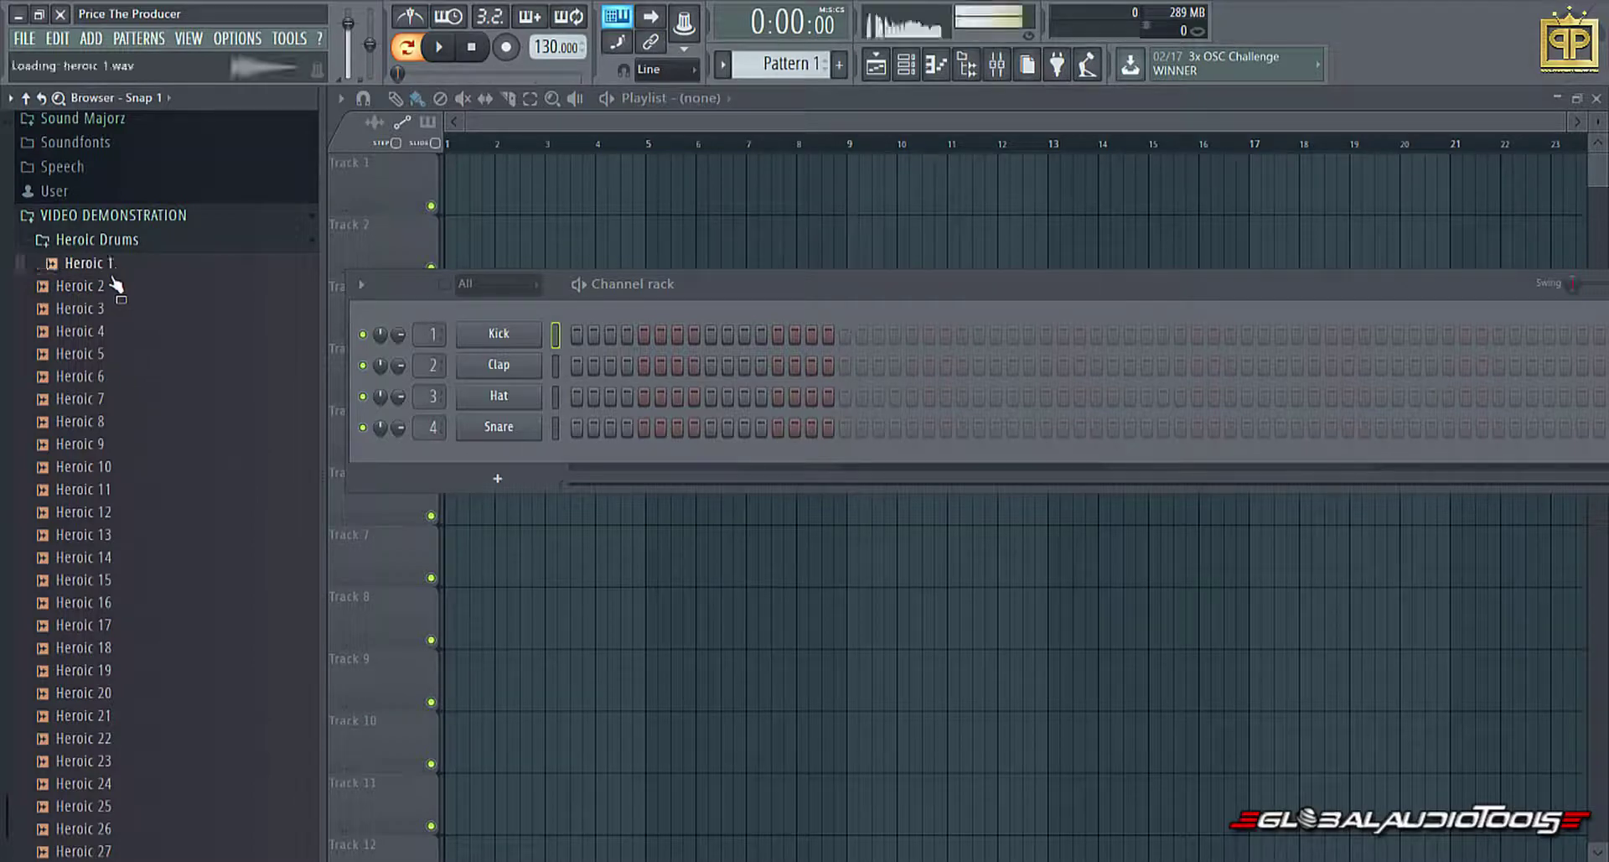
left_click(99, 352)
left_click(107, 446)
left_click(107, 536)
left_click(109, 738)
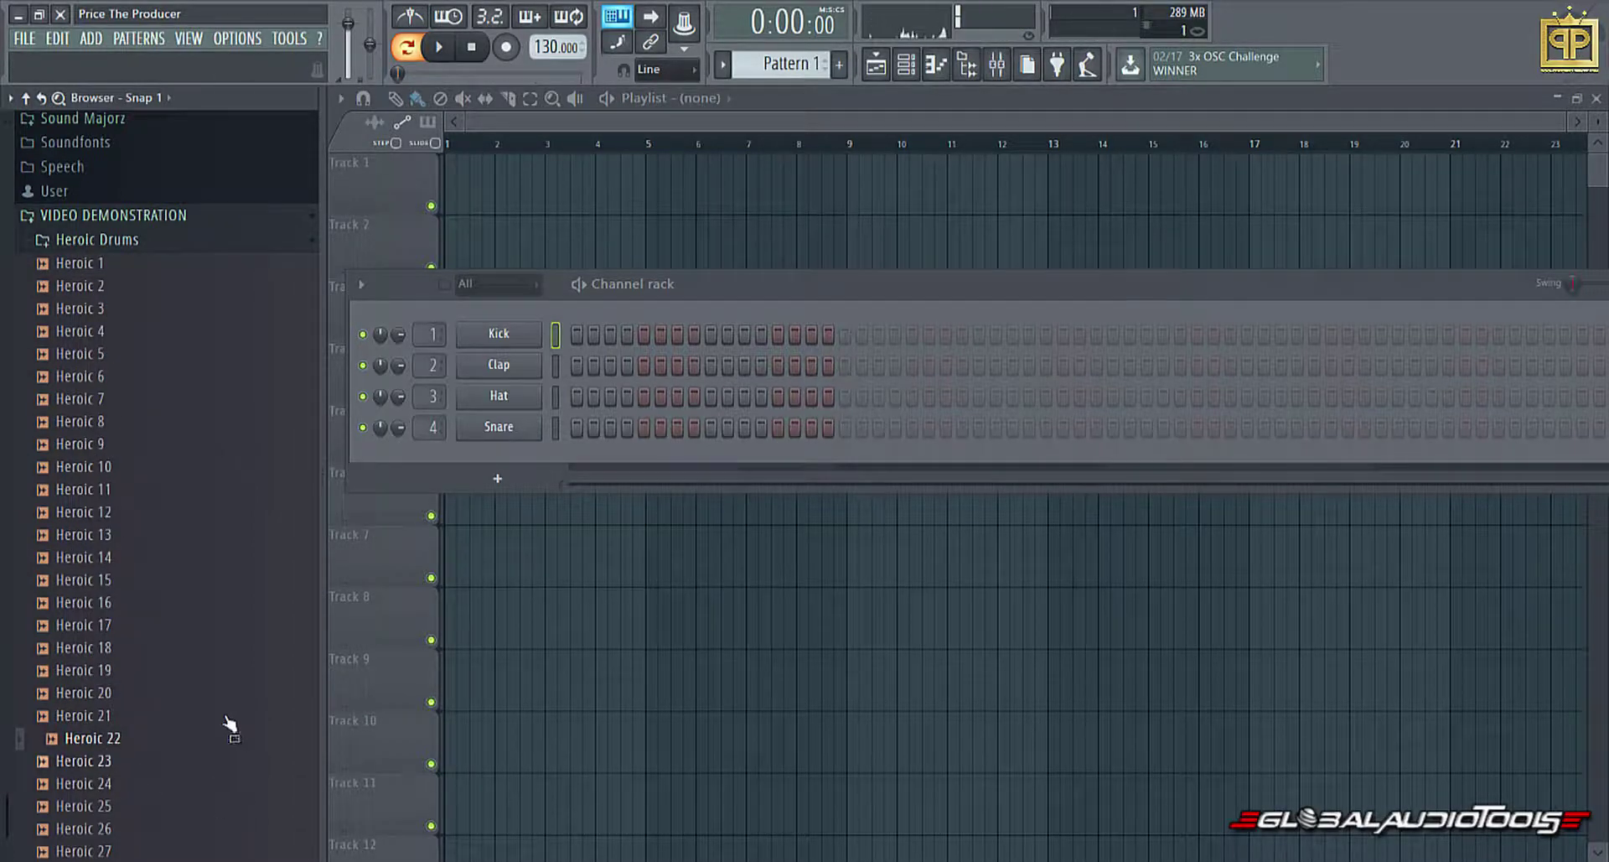